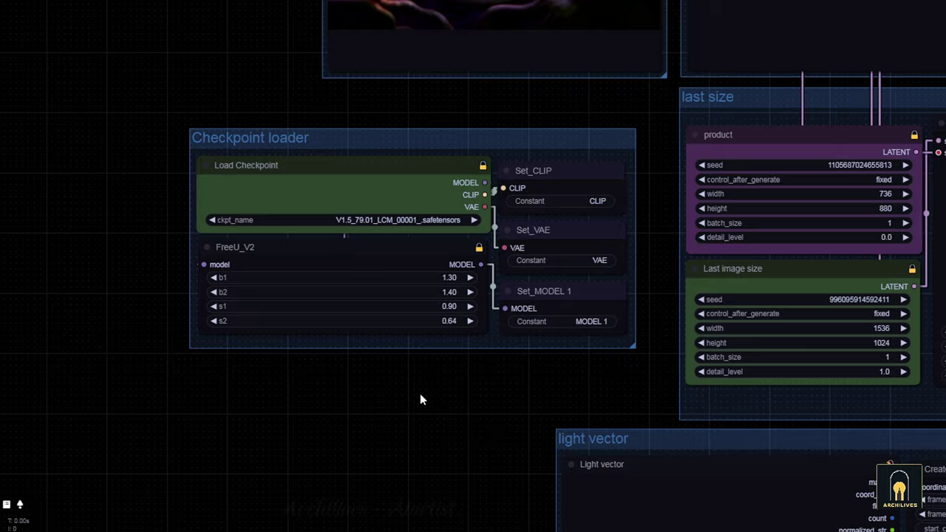
# Set the final image size to 1768 by 1024
pyautogui.moveTo(419, 399); pyautogui.dragTo(99, 249)
pyautogui.scroll(-5, 563, 397)
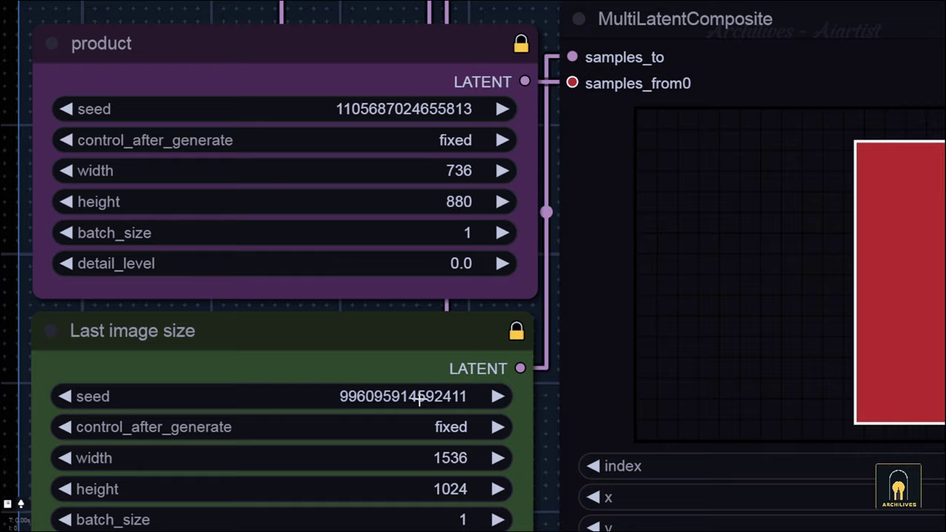
pyautogui.scroll(-4, 597, 311)
pyautogui.scroll(4, 597, 310)
pyautogui.scroll(-5, 553, 377)
pyautogui.scroll(5, 501, 318)
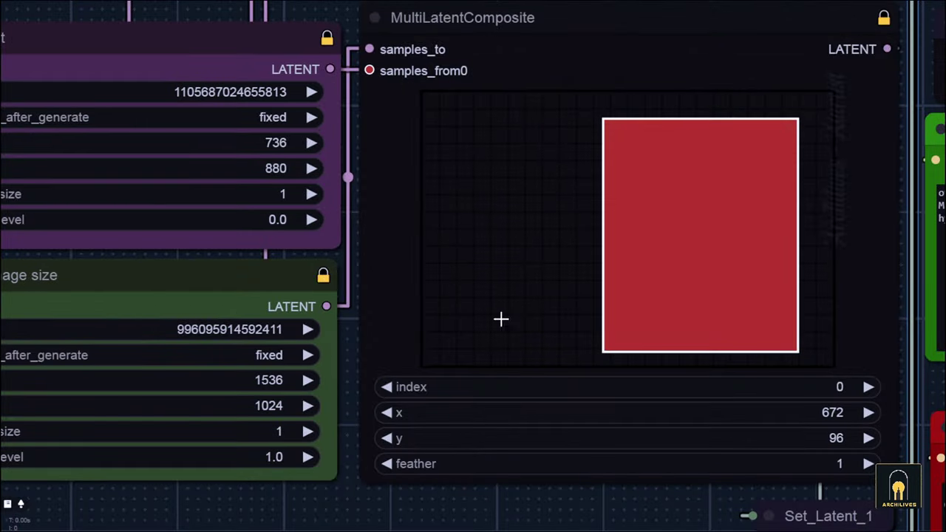
pyautogui.moveTo(262, 377)
pyautogui.mouseDown()
pyautogui.moveTo(206, 382)
pyautogui.moveTo(241, 379)
pyautogui.moveTo(390, 105)
pyautogui.mouseUp()
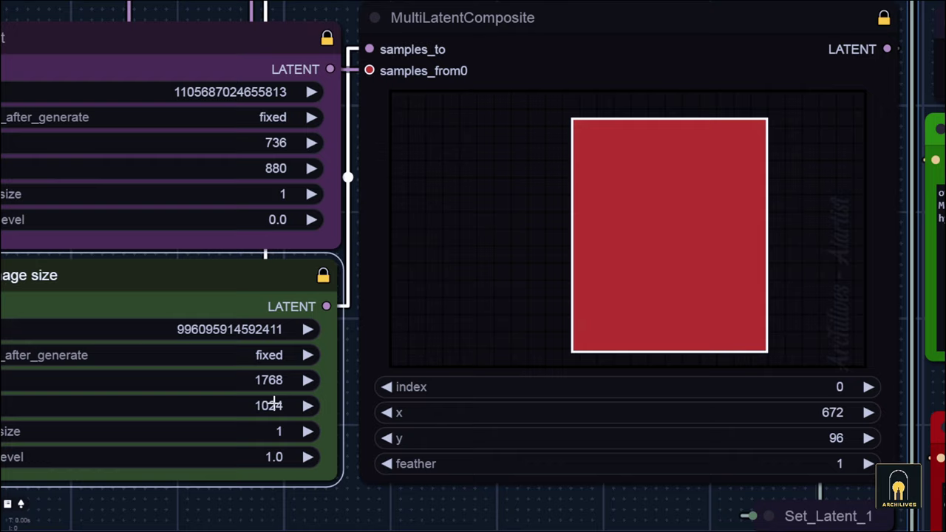
pyautogui.moveTo(271, 404)
pyautogui.mouseDown()
pyautogui.moveTo(217, 407)
pyautogui.moveTo(270, 406)
pyautogui.moveTo(243, 405)
pyautogui.moveTo(253, 407)
pyautogui.mouseUp()
pyautogui.click(234, 407)
pyautogui.write('10')
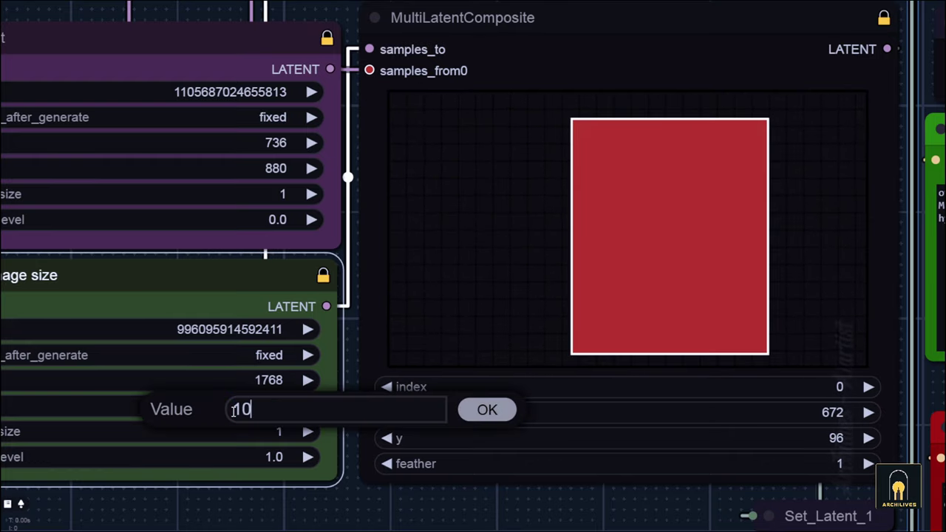
pyautogui.write('24')
pyautogui.press('Return')
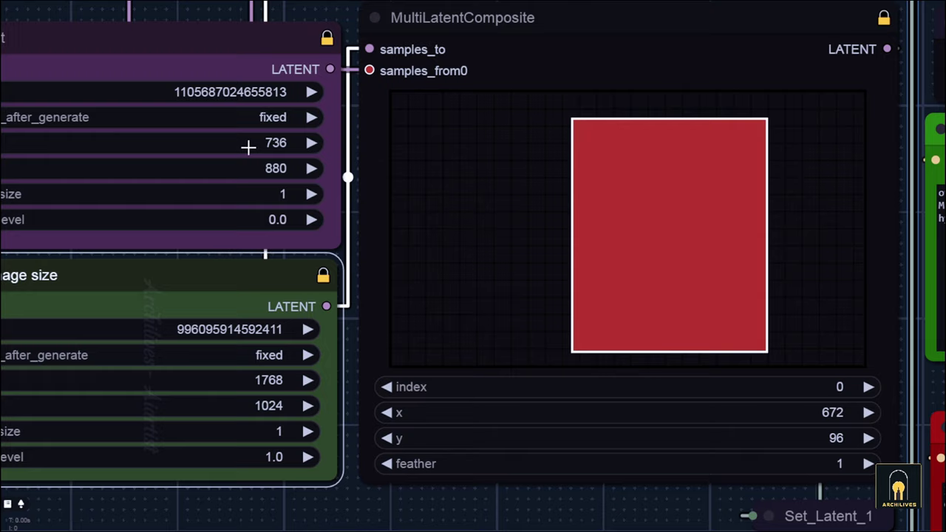
# Resize the product latent to 608×880 and place it at x 976, y 96
pyautogui.moveTo(248, 147); pyautogui.dragTo(260, 144)
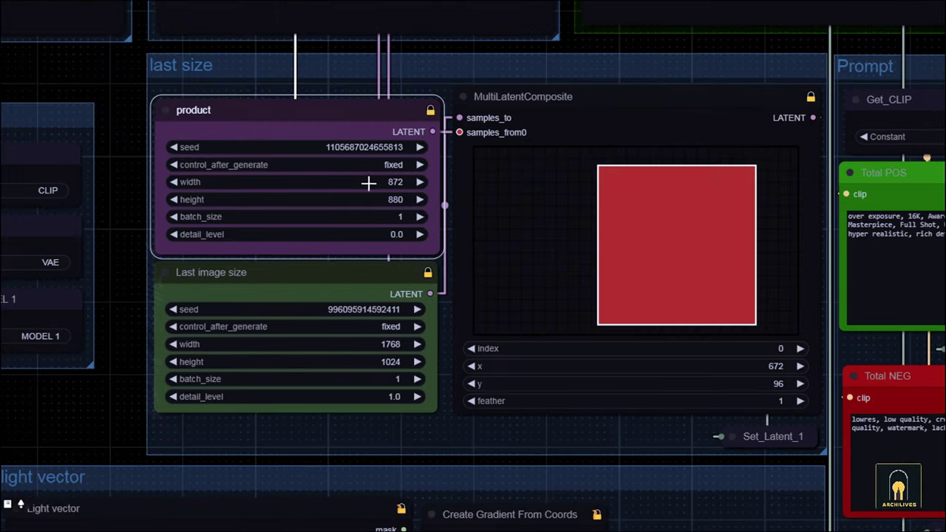
pyautogui.moveTo(370, 184)
pyautogui.mouseDown()
pyautogui.moveTo(338, 205)
pyautogui.moveTo(359, 204)
pyautogui.moveTo(343, 188)
pyautogui.mouseUp()
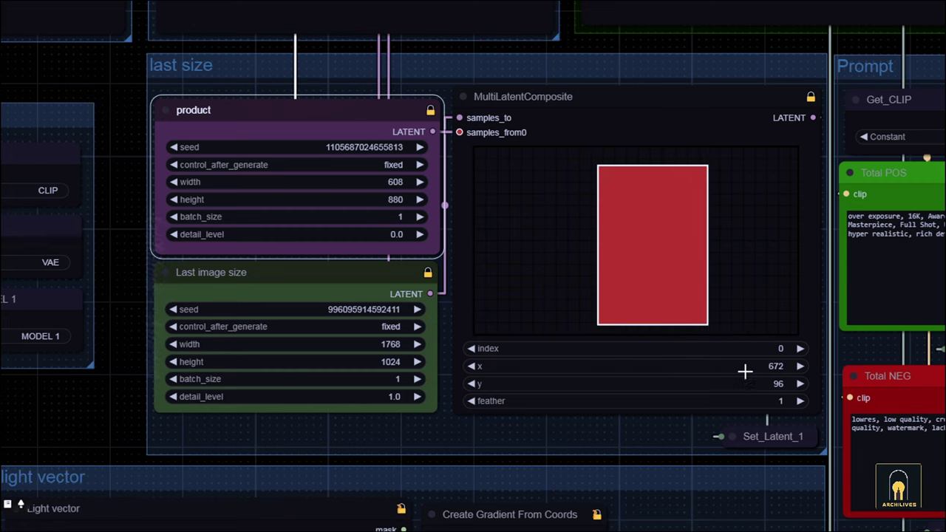
pyautogui.moveTo(744, 372)
pyautogui.mouseDown()
pyautogui.moveTo(714, 370)
pyautogui.moveTo(764, 369)
pyautogui.mouseUp()
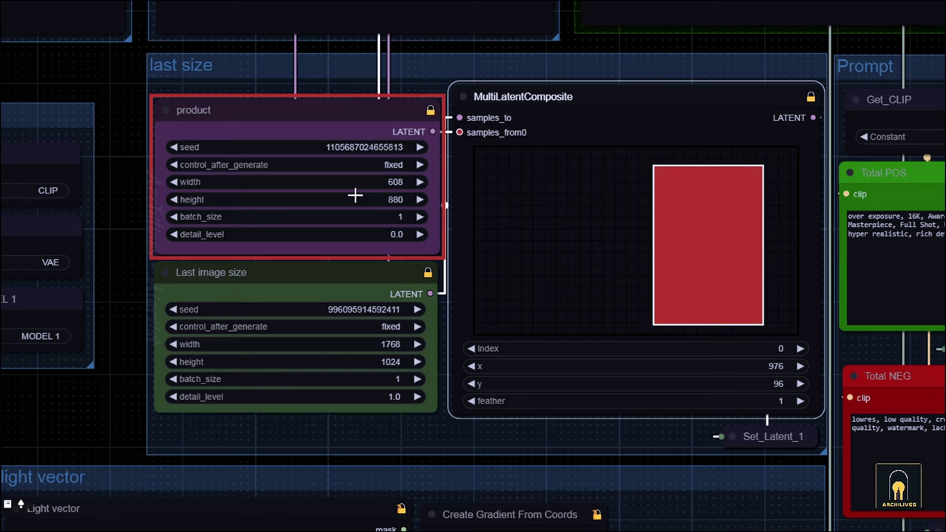
pyautogui.moveTo(355, 195); pyautogui.dragTo(360, 195)
# Draw red x and y arrows along the top and left edges of the bottle image
pyautogui.scroll(-4, 577, 293)
pyautogui.scroll(-7, 578, 325)
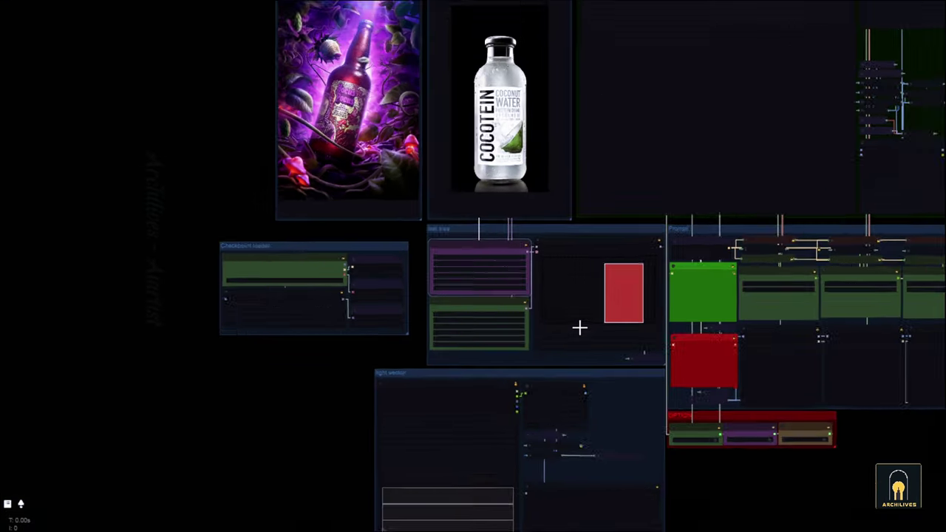
pyautogui.scroll(3, 468, 52)
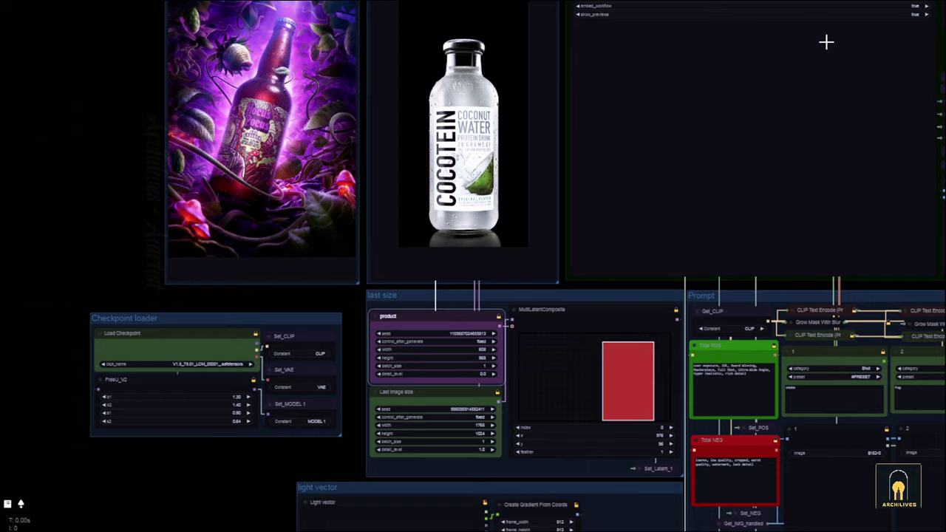
pyautogui.scroll(-2, 629, 467)
pyautogui.scroll(2, 695, 355)
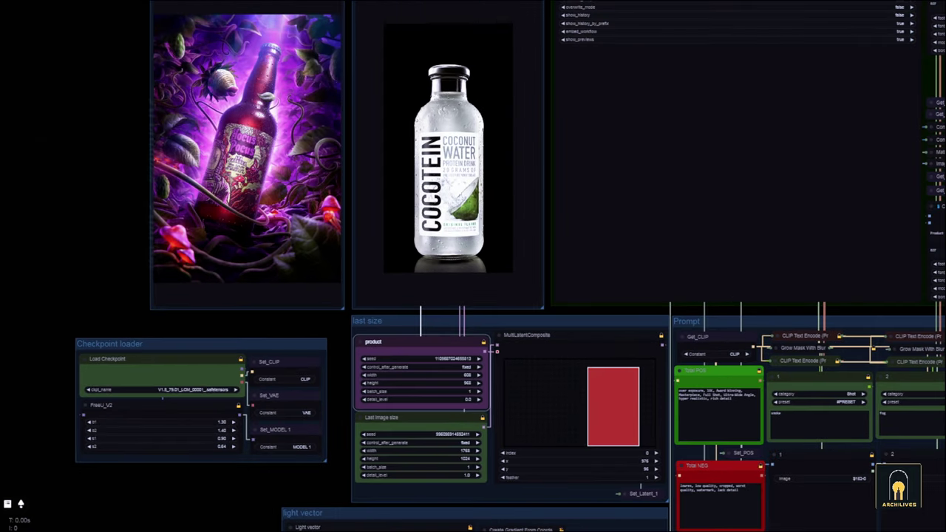
pyautogui.moveTo(396, 28); pyautogui.dragTo(502, 19)
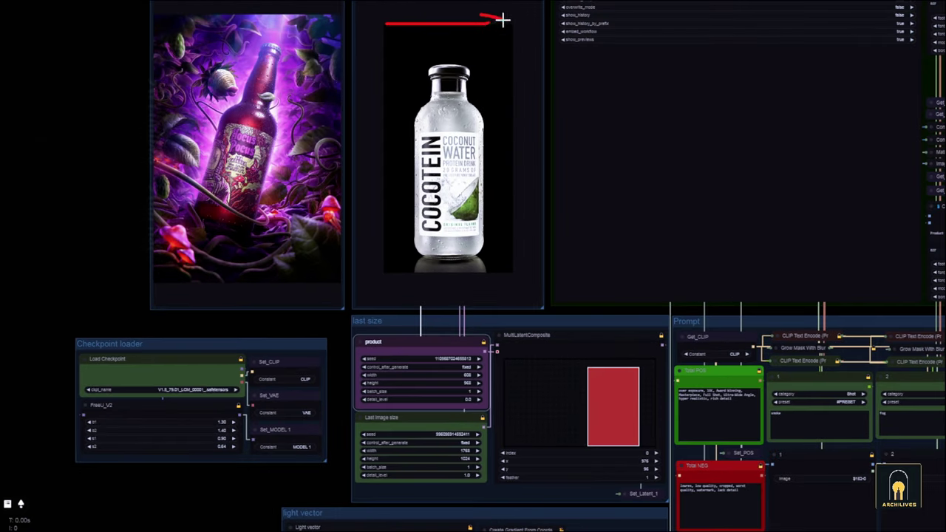
pyautogui.moveTo(394, 28); pyautogui.dragTo(397, 238)
pyautogui.moveTo(375, 201); pyautogui.dragTo(406, 210)
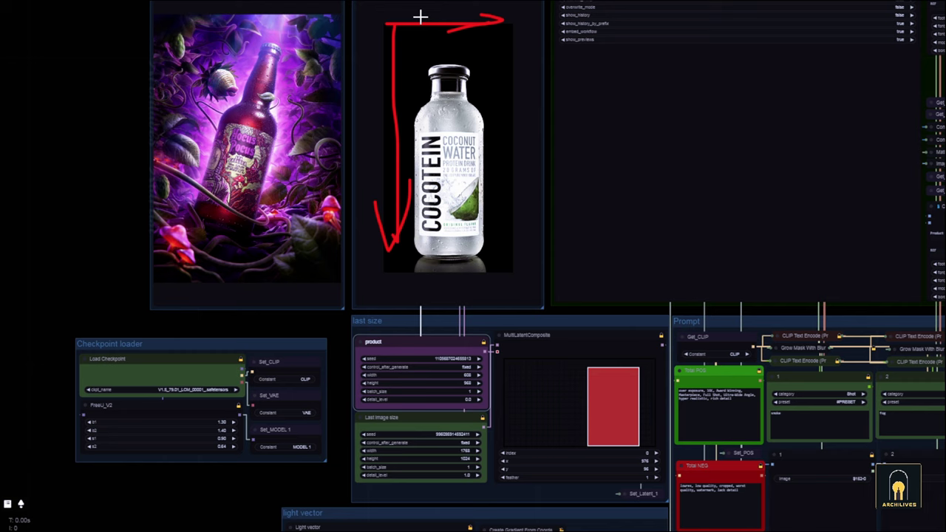
pyautogui.moveTo(467, 8); pyautogui.dragTo(411, 51)
pyautogui.moveTo(344, 110)
pyautogui.mouseDown()
pyautogui.moveTo(367, 137)
pyautogui.moveTo(354, 216)
pyautogui.mouseUp()
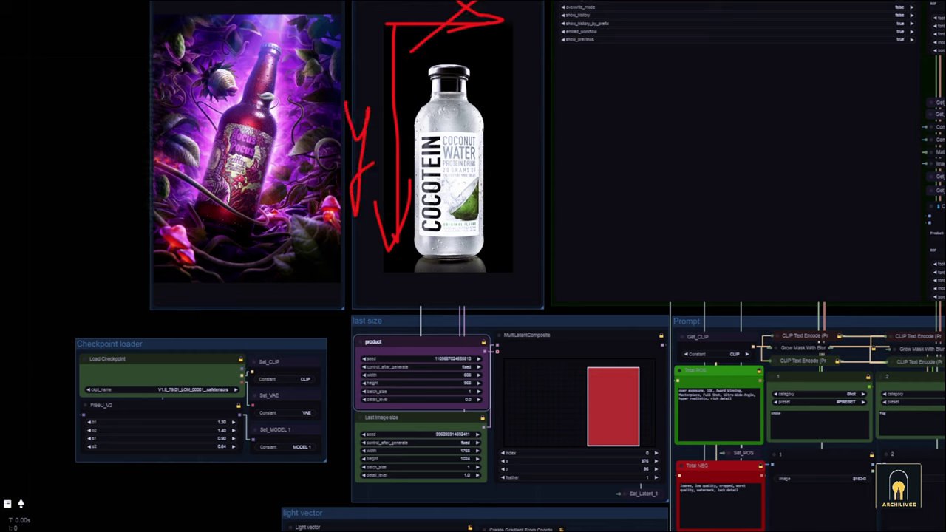
# Draw red x and y arrows beside the red composite-region rectangle
pyautogui.moveTo(584, 367); pyautogui.dragTo(656, 367)
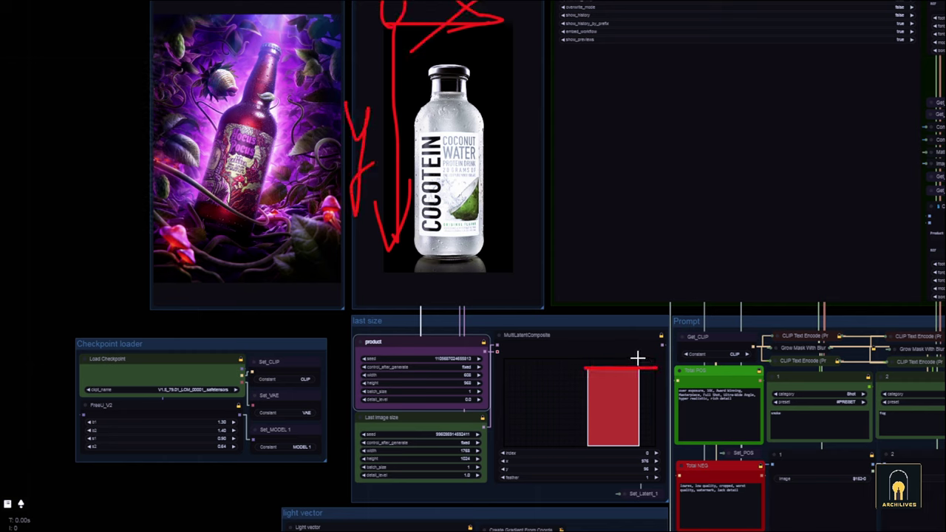
pyautogui.moveTo(586, 453); pyautogui.dragTo(600, 433)
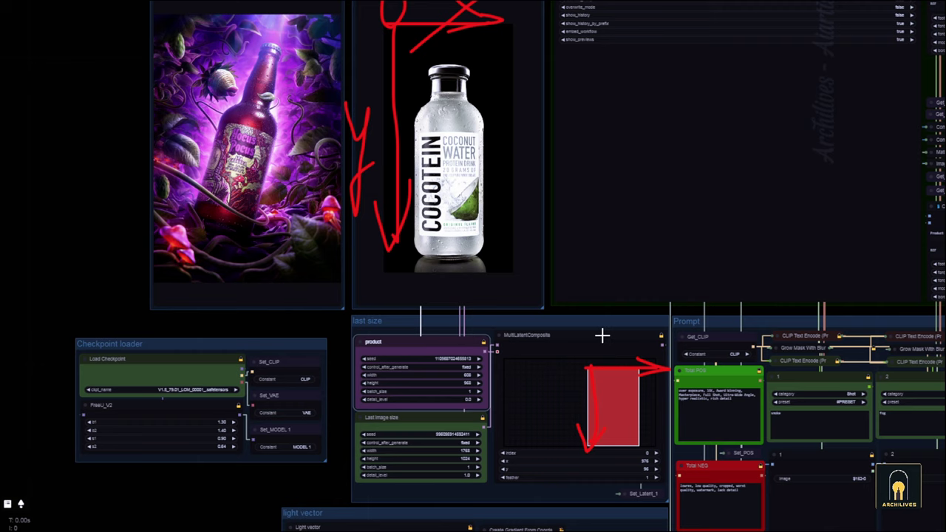
pyautogui.moveTo(629, 342); pyautogui.dragTo(617, 365)
pyautogui.moveTo(548, 399)
pyautogui.mouseDown()
pyautogui.moveTo(560, 400)
pyautogui.moveTo(542, 447)
pyautogui.mouseUp()
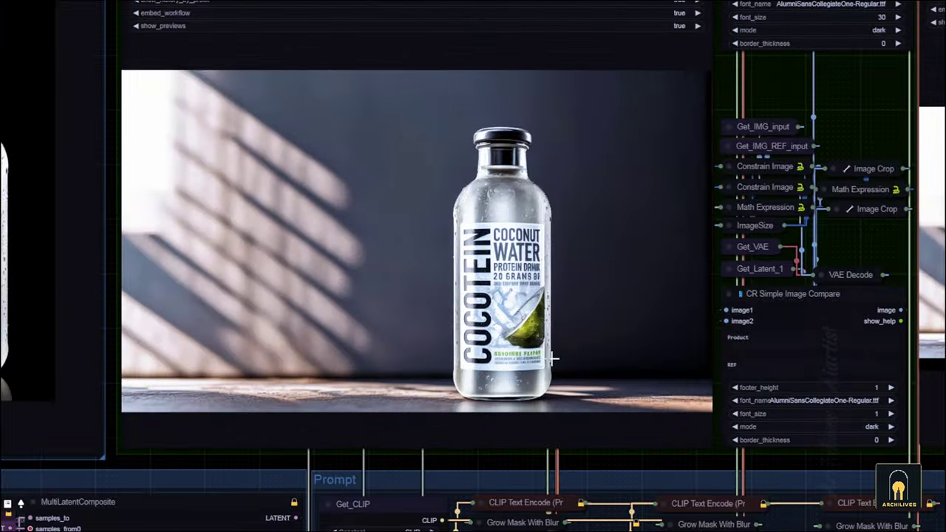
# Zoom and pan the graph to bring the light vector spline editor group into view
pyautogui.scroll(-1, 382, 169)
pyautogui.scroll(-5, 369, 175)
pyautogui.scroll(1, 750, 158)
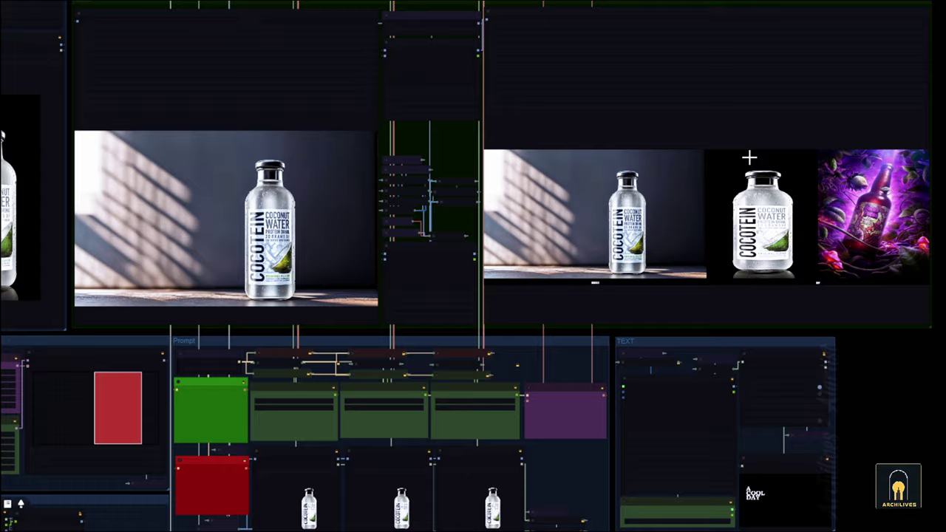
pyautogui.scroll(-2, 631, 517)
pyautogui.scroll(3, 655, 397)
pyautogui.scroll(2, 773, 424)
pyautogui.scroll(3, 508, 390)
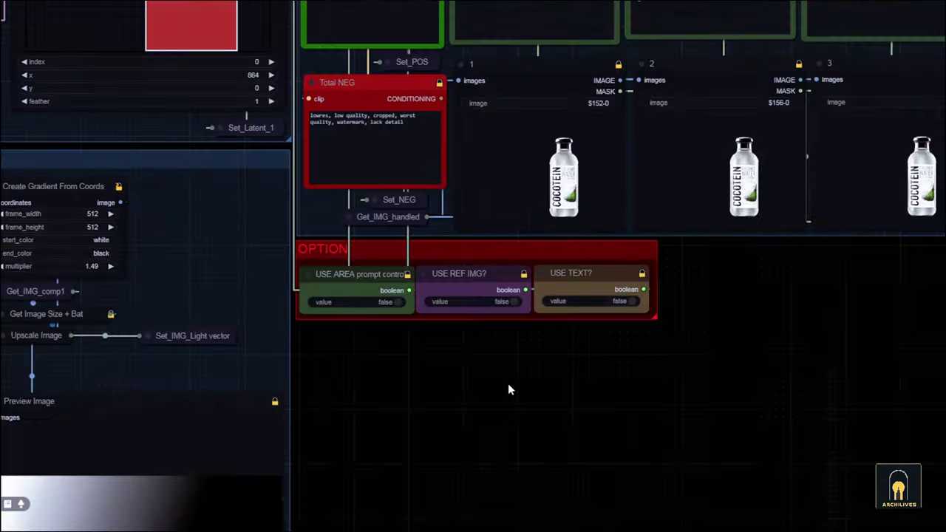
pyautogui.scroll(2, 507, 389)
pyautogui.scroll(-3, 806, 166)
pyautogui.moveTo(714, 250); pyautogui.dragTo(655, 377)
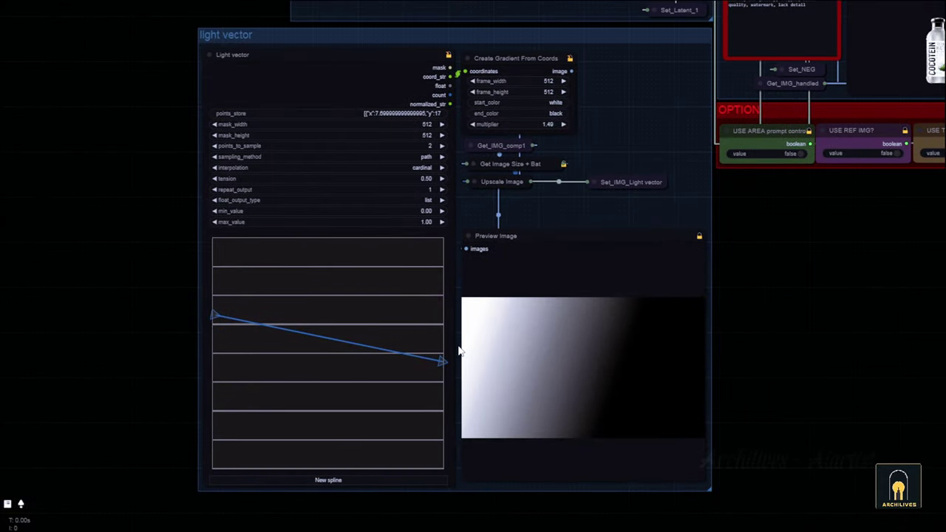
pyautogui.scroll(-5, 572, 421)
pyautogui.scroll(-3, 531, 325)
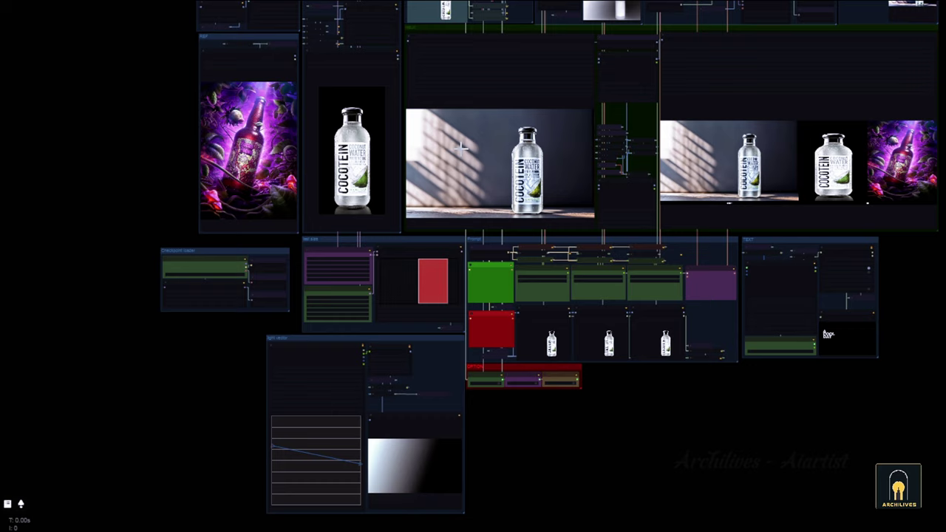
pyautogui.scroll(3, 529, 502)
pyautogui.scroll(2, 444, 369)
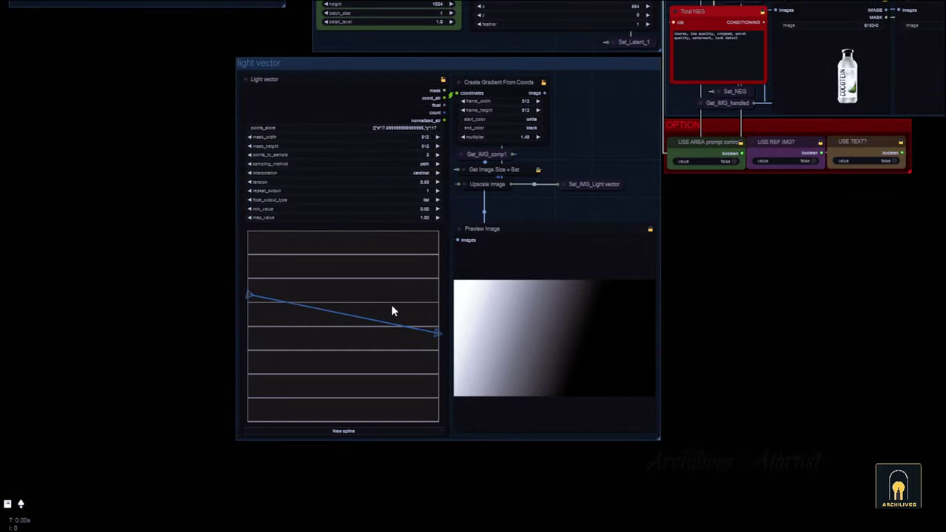
pyautogui.scroll(4, 213, 276)
# Reshape the light-vector spline to rise from lower left to x 512, then check the bottle previews
pyautogui.moveTo(262, 303); pyautogui.dragTo(545, 282)
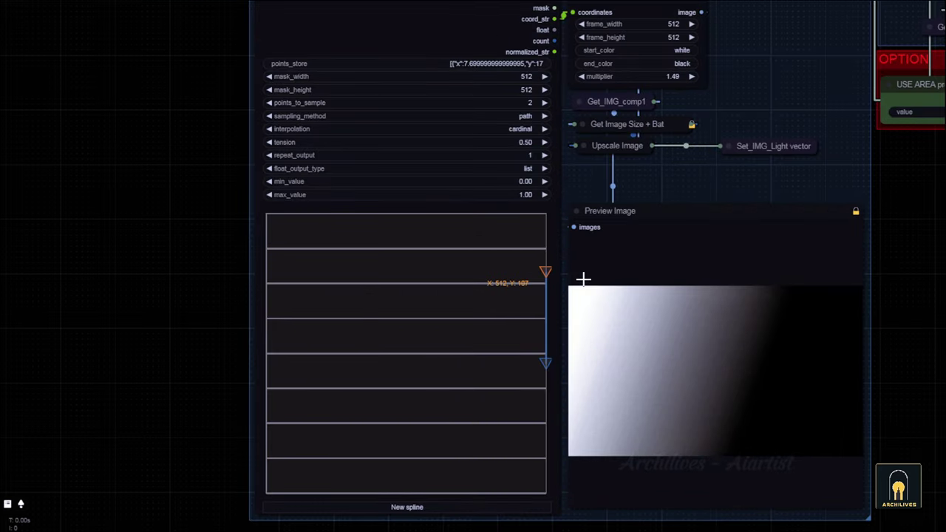
pyautogui.moveTo(544, 360); pyautogui.dragTo(199, 424)
pyautogui.scroll(-3, 678, 303)
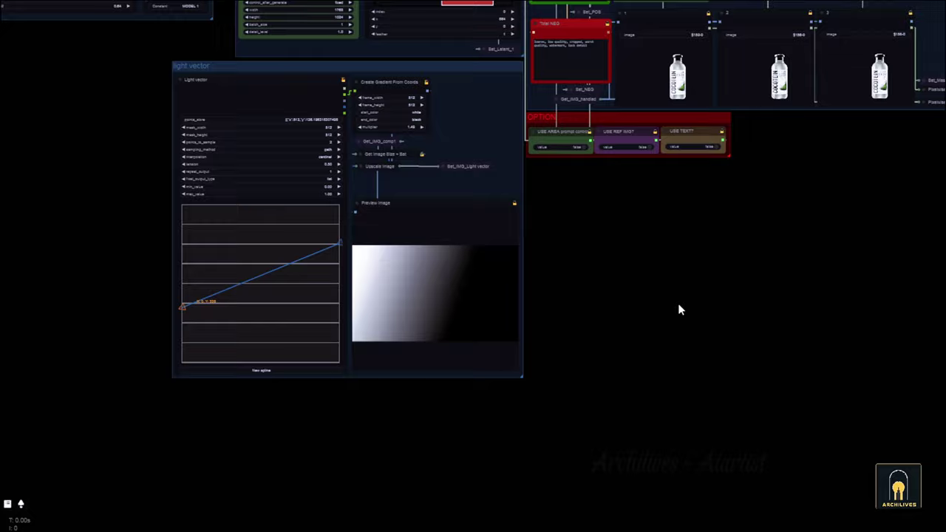
pyautogui.scroll(2, 744, 332)
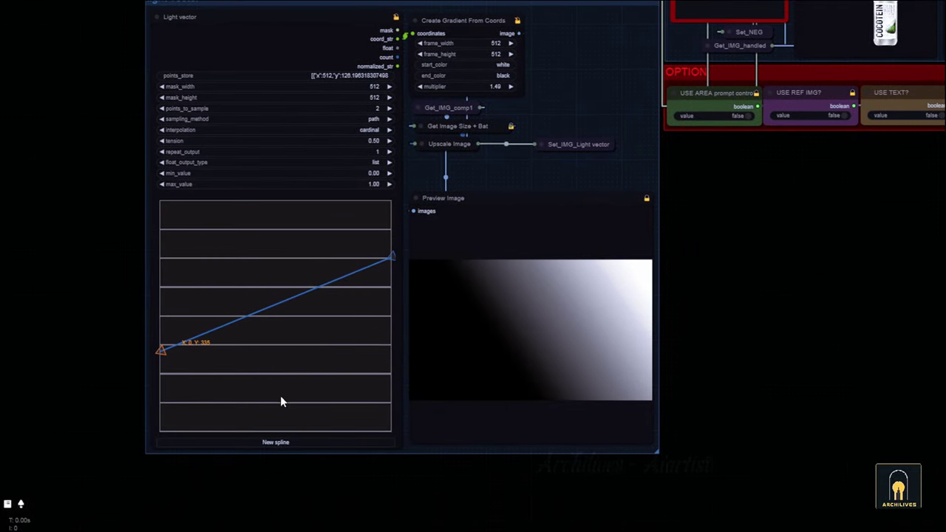
pyautogui.scroll(-5, 280, 402)
pyautogui.moveTo(854, 306); pyautogui.dragTo(528, 473)
pyautogui.scroll(2, 433, 151)
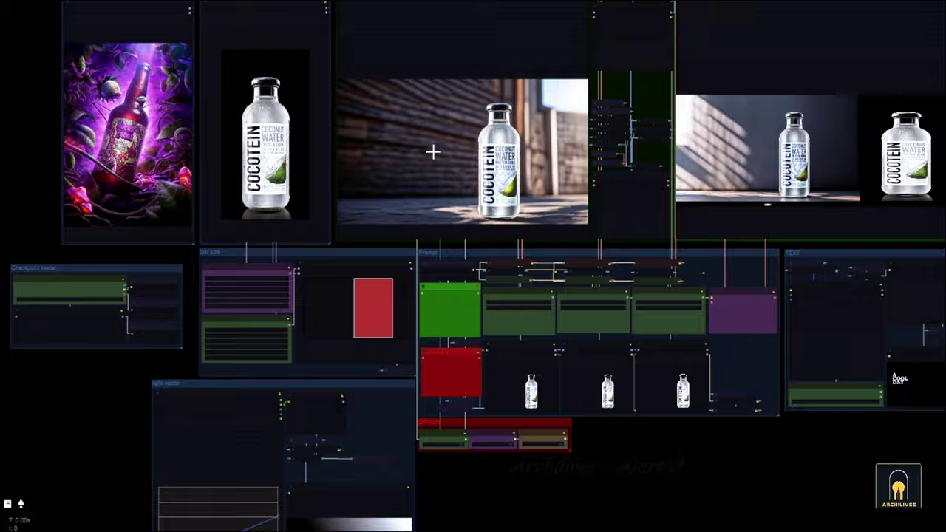
pyautogui.scroll(5, 476, 151)
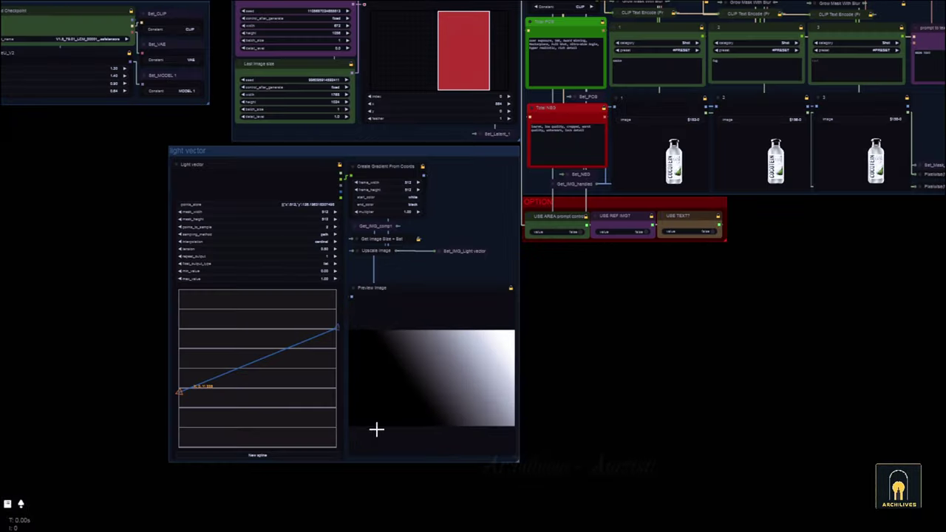
# Set the Create Gradient From Coords start color to blue and end color to yellow
pyautogui.scroll(3, 428, 200)
pyautogui.scroll(2, 428, 197)
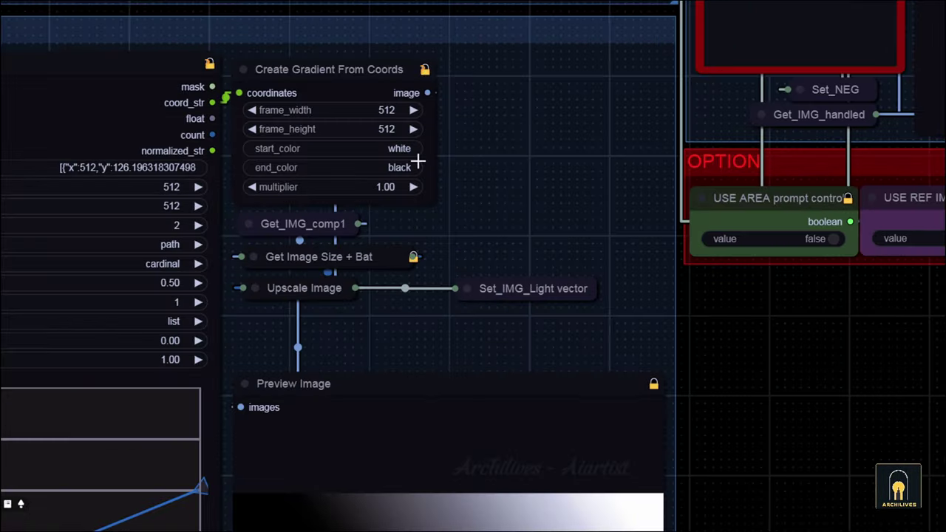
pyautogui.click(414, 150)
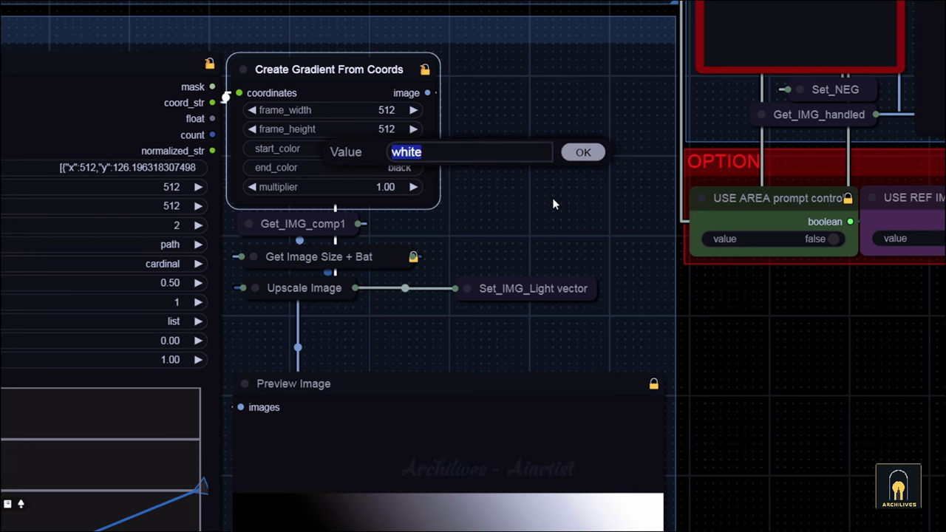
pyautogui.write('blue')
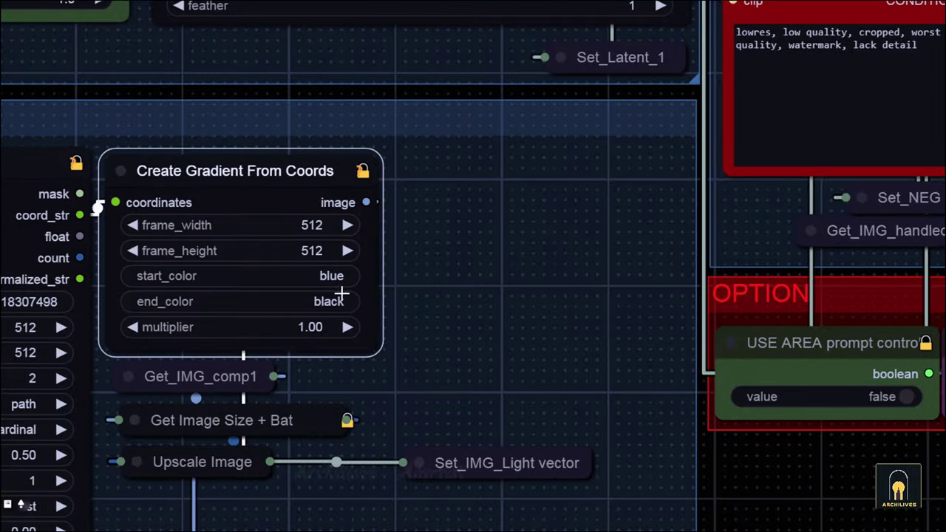
pyautogui.click(341, 295)
pyautogui.write('ye')
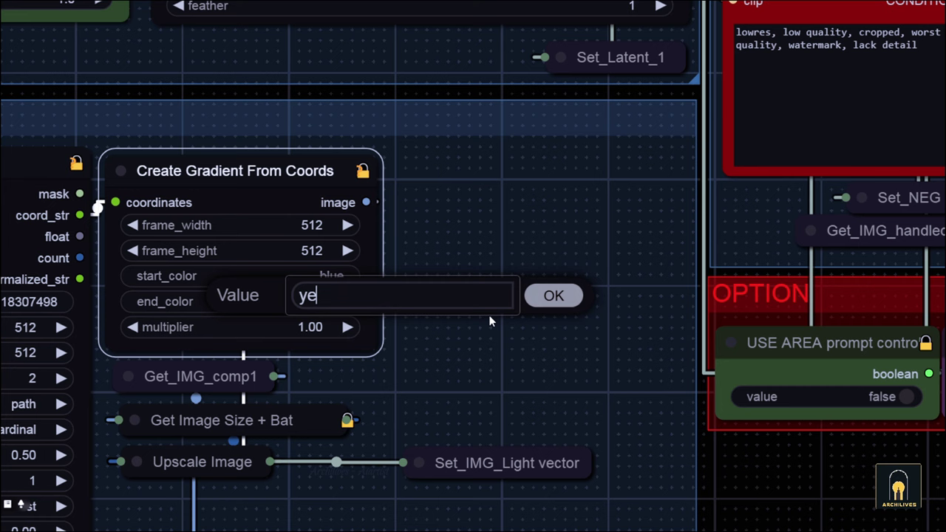
pyautogui.write('elo')
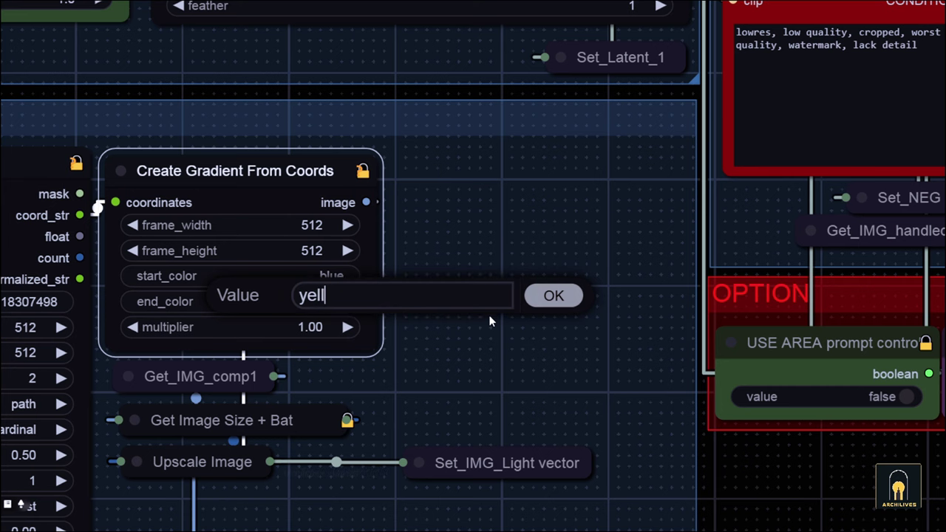
pyautogui.write('ow')
pyautogui.press('Return')
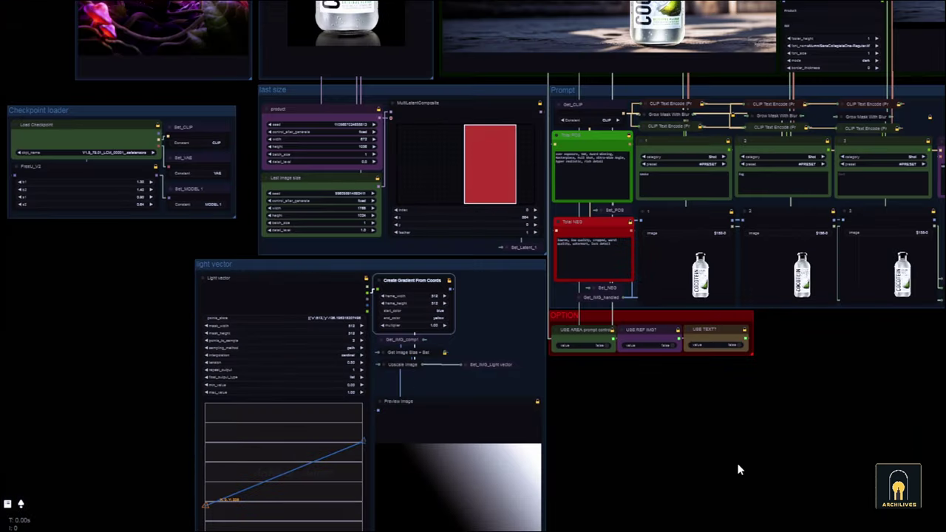
# Survey the whole workflow and pan over to the OPTION group switches
pyautogui.moveTo(737, 469); pyautogui.dragTo(592, 449)
pyautogui.scroll(-2, 585, 451)
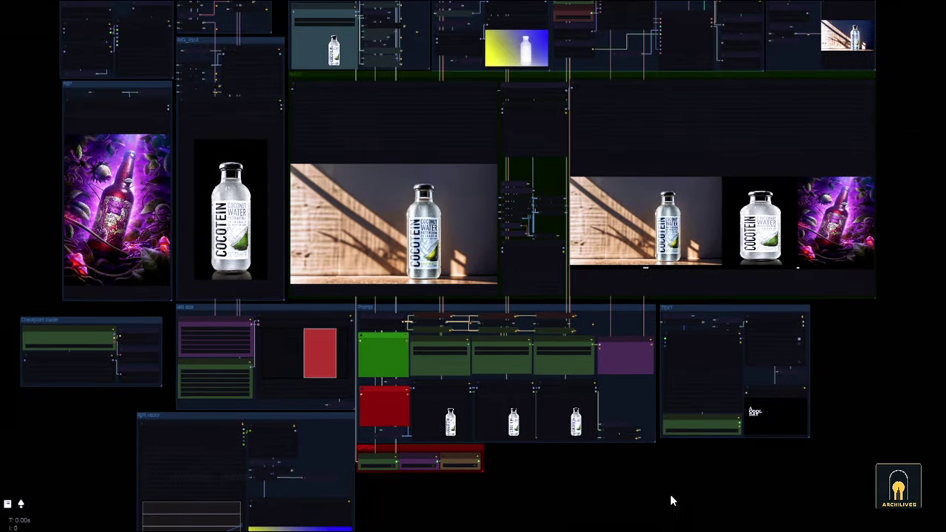
pyautogui.scroll(5, 451, 193)
pyautogui.scroll(5, 452, 193)
pyautogui.scroll(-5, 524, 150)
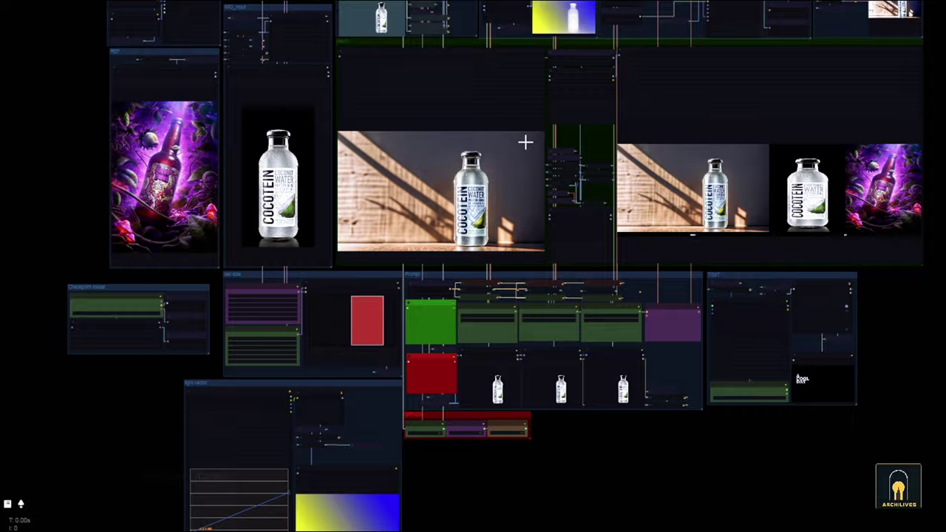
pyautogui.scroll(2, 395, 483)
pyautogui.moveTo(620, 421); pyautogui.dragTo(598, 473)
pyautogui.scroll(3, 597, 467)
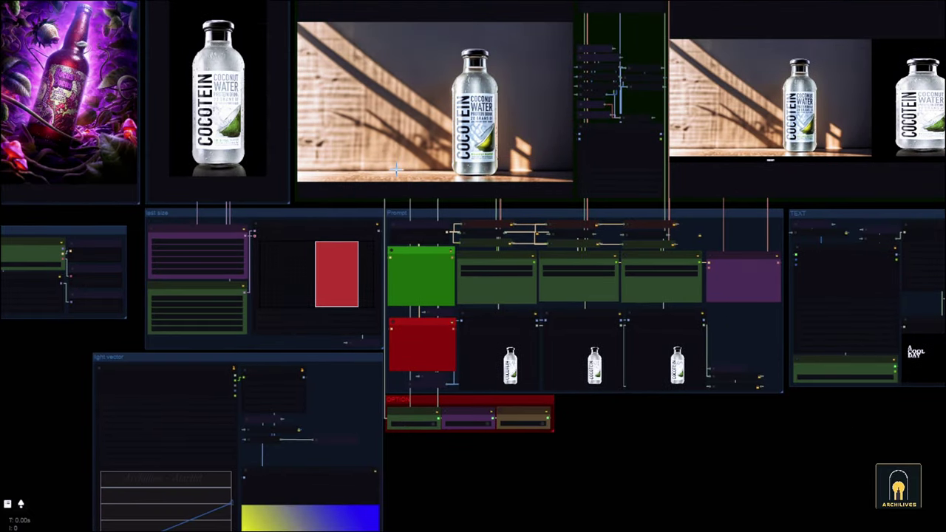
pyautogui.scroll(-5, 586, 436)
pyautogui.moveTo(586, 436); pyautogui.dragTo(728, 351)
pyautogui.scroll(3, 688, 289)
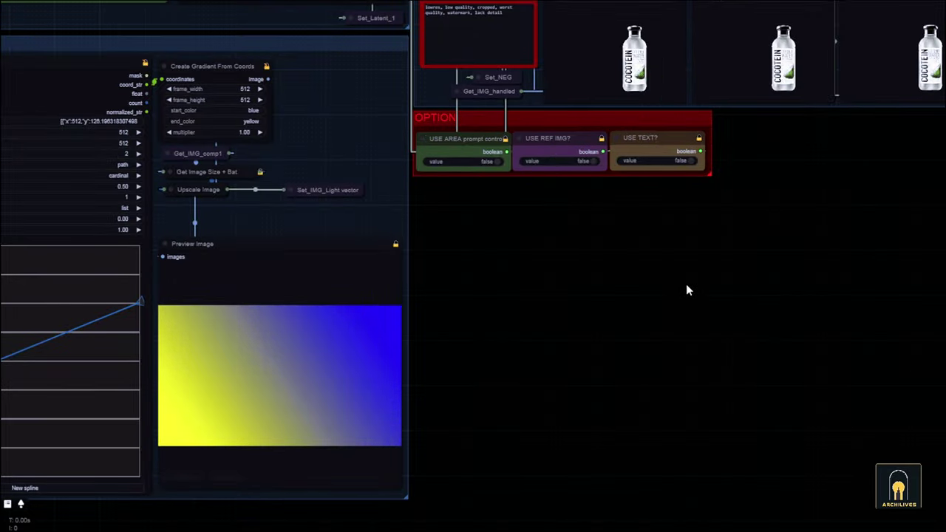
pyautogui.scroll(5, 439, 415)
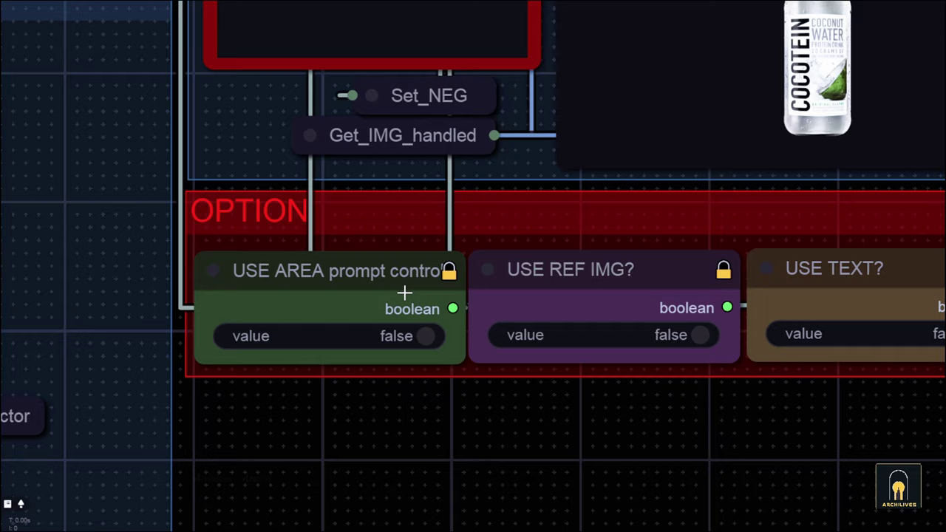
# Turn on the USE AREA prompt control option, leaving reference-image and text options off
pyautogui.click(421, 336)
pyautogui.scroll(-3, 419, 421)
pyautogui.scroll(-3, 624, 439)
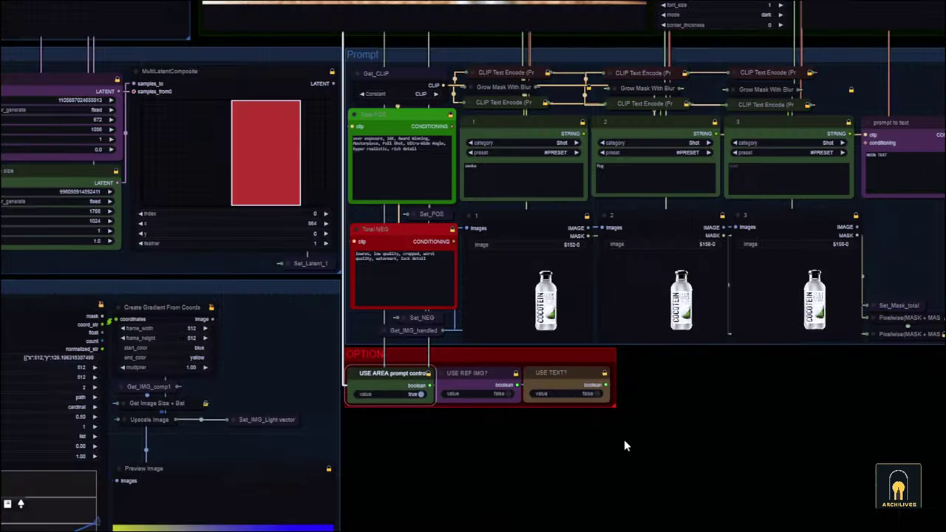
pyautogui.scroll(1, 629, 448)
pyautogui.scroll(3, 636, 436)
pyautogui.scroll(-3, 638, 423)
pyautogui.scroll(-1, 635, 420)
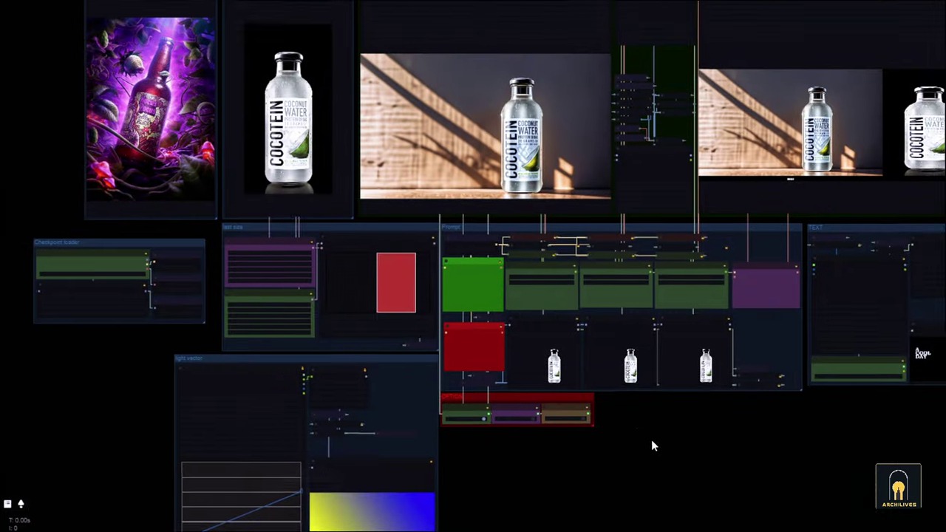
pyautogui.scroll(3, 643, 436)
pyautogui.scroll(-3, 612, 399)
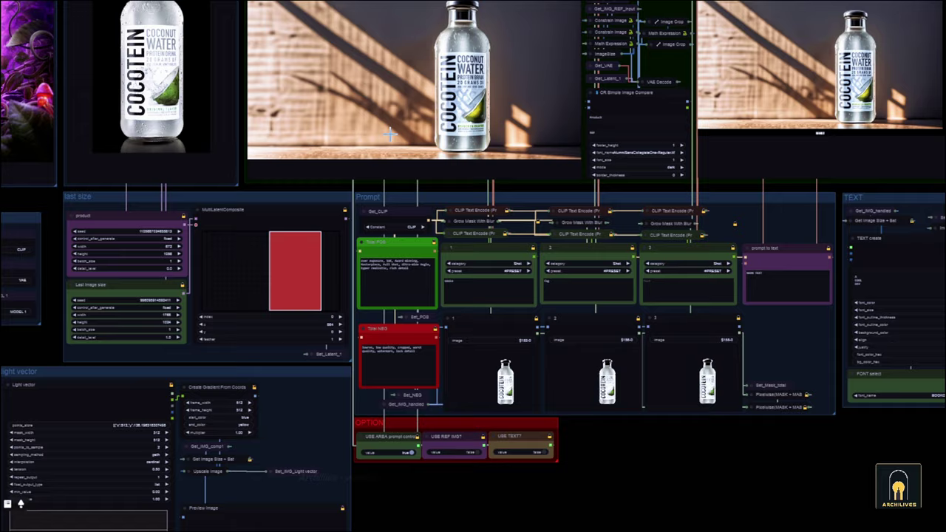
pyautogui.scroll(3, 577, 414)
# Paint a wide white mask band across the base of bottle image 1 and save it
pyautogui.rightClick(353, 279)
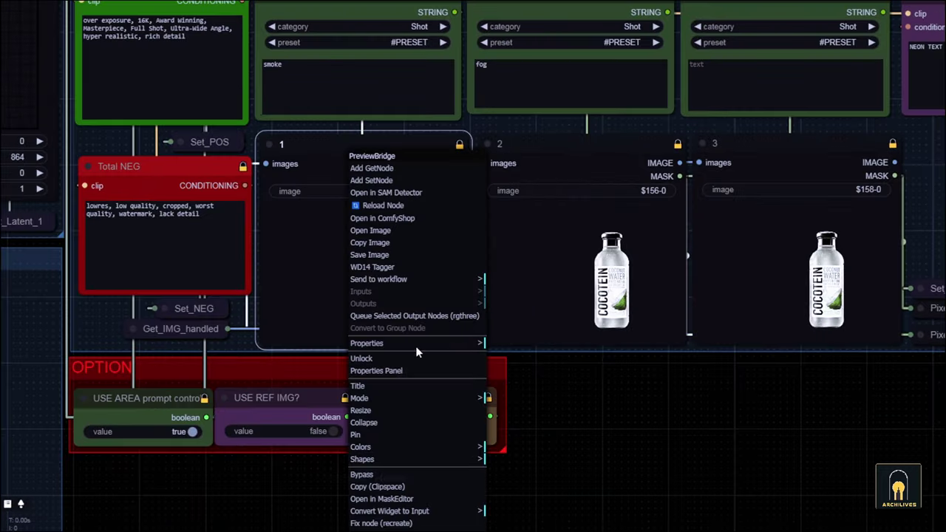
pyautogui.click(409, 499)
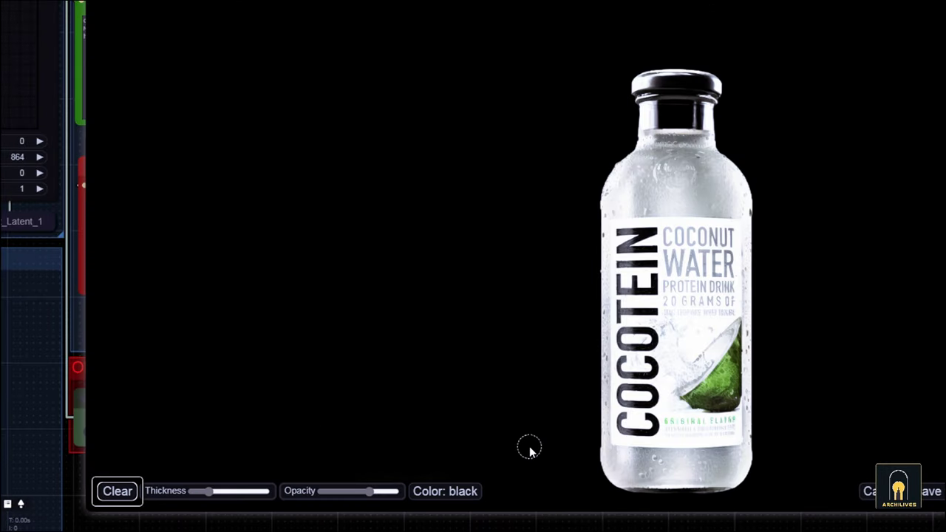
pyautogui.scroll(5, 529, 446)
pyautogui.scroll(5, 529, 446)
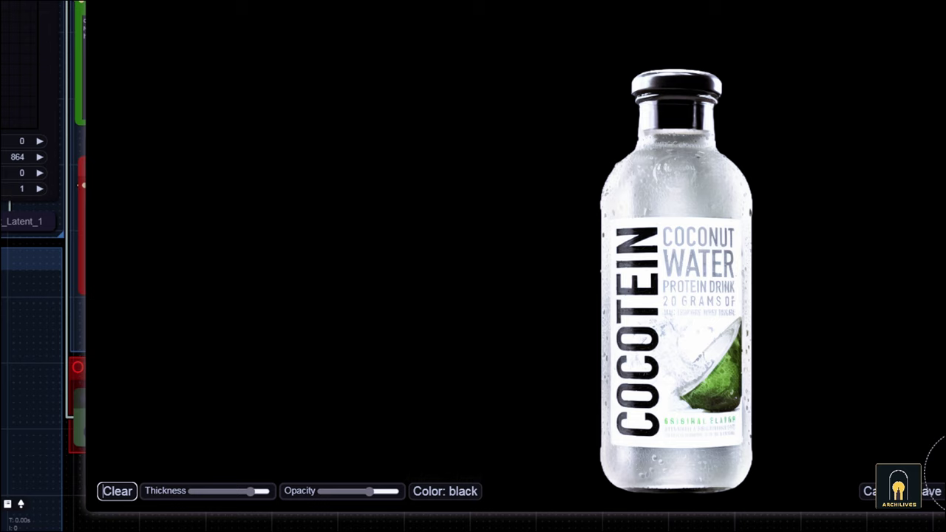
pyautogui.moveTo(783, 462); pyautogui.dragTo(576, 463)
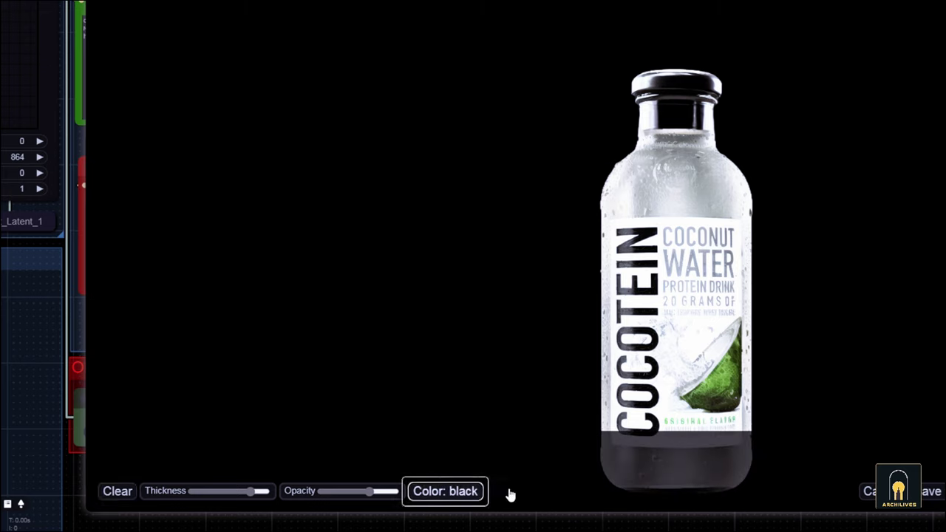
pyautogui.click(484, 492)
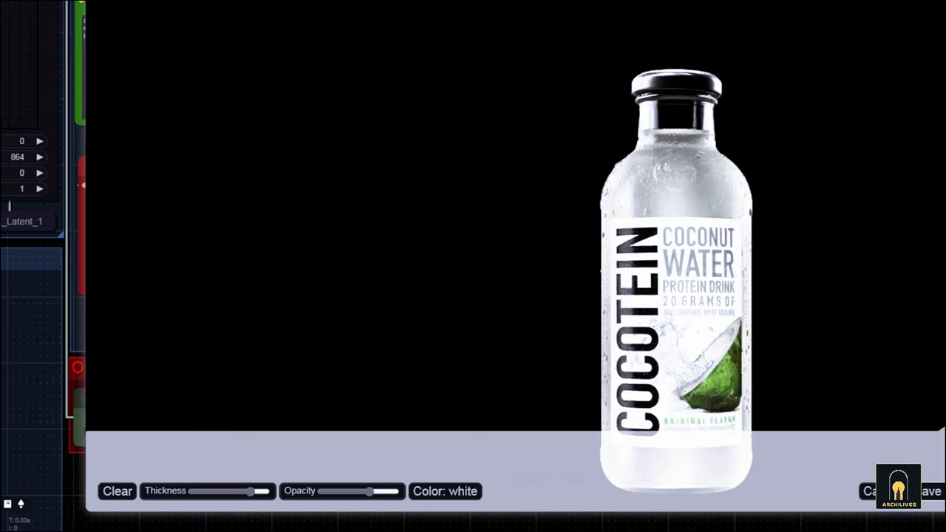
pyautogui.click(929, 491)
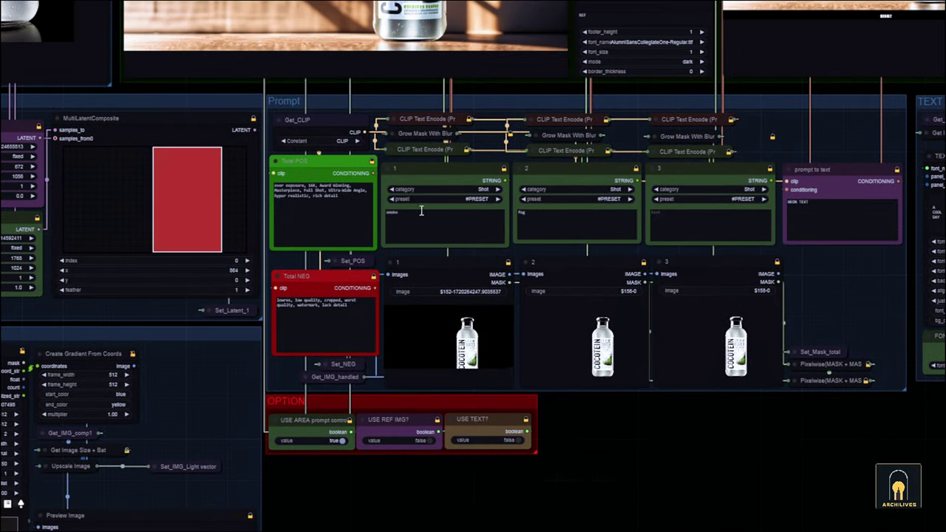
# Replace 'smoke' with 'granite table' in the first area prompt
pyautogui.scroll(5, 413, 198)
pyautogui.moveTo(413, 224); pyautogui.dragTo(364, 225)
pyautogui.write('g')
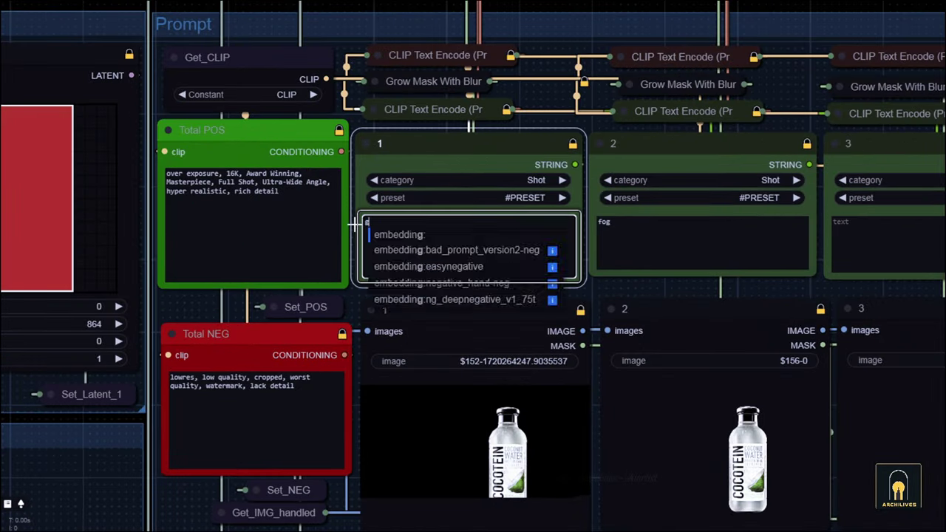
pyautogui.write('ranite')
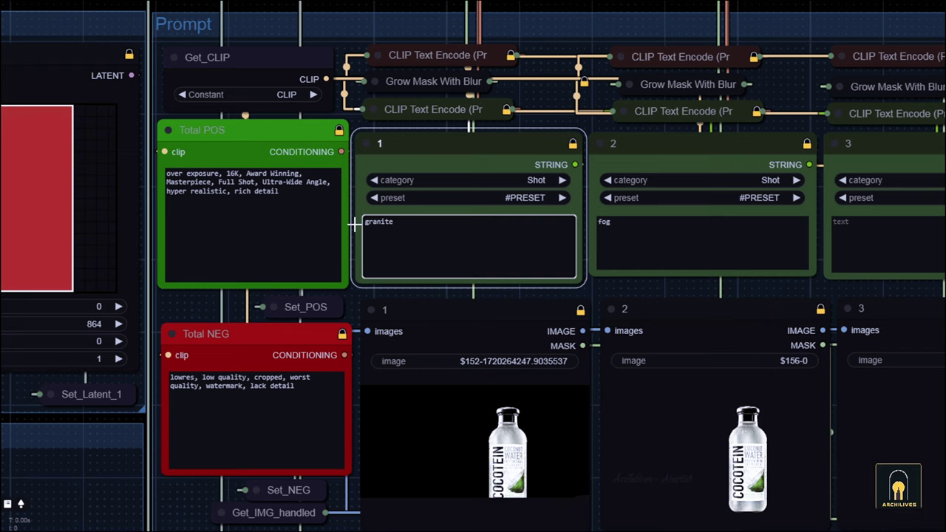
pyautogui.write(' table')
pyautogui.press('Escape')
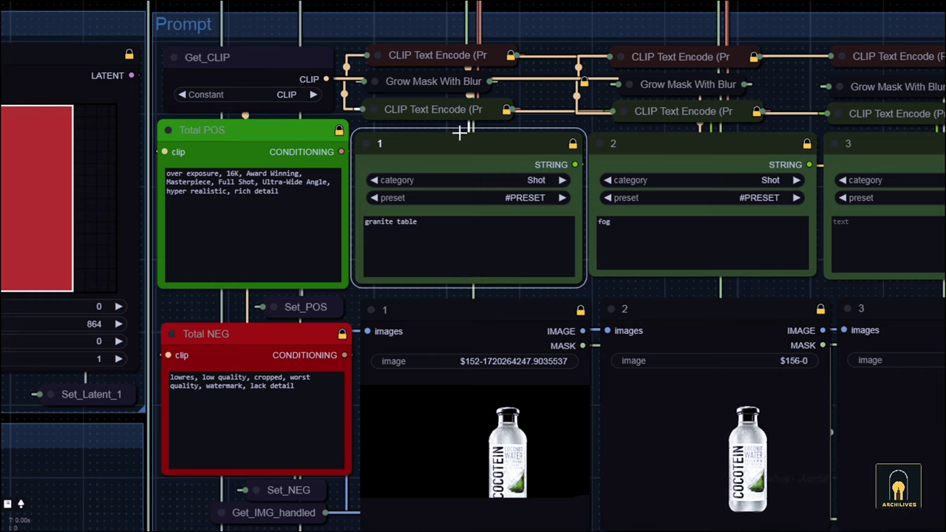
pyautogui.scroll(-5, 459, 133)
pyautogui.scroll(5, 539, 228)
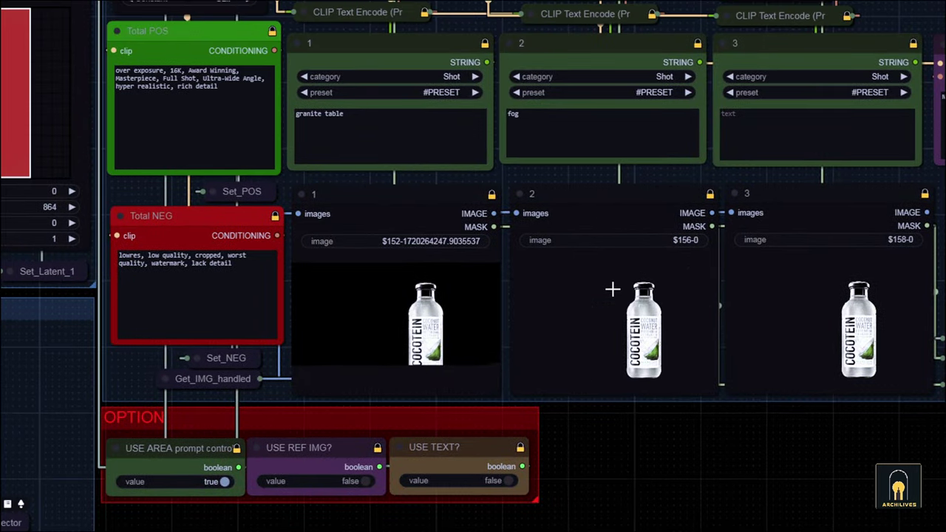
# Paint a cloud-shaped mask on both sides of the bottle in image 2 and save it
pyautogui.rightClick(612, 289)
pyautogui.click(635, 499)
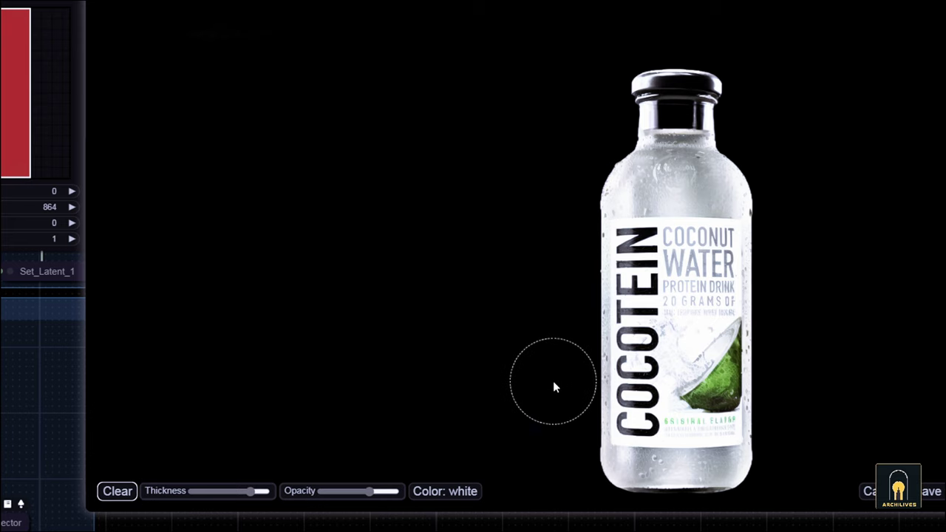
pyautogui.moveTo(552, 381)
pyautogui.mouseDown()
pyautogui.moveTo(422, 315)
pyautogui.moveTo(333, 323)
pyautogui.mouseUp()
pyautogui.moveTo(791, 389)
pyautogui.mouseDown()
pyautogui.moveTo(941, 335)
pyautogui.moveTo(828, 211)
pyautogui.moveTo(933, 222)
pyautogui.moveTo(863, 215)
pyautogui.moveTo(881, 353)
pyautogui.moveTo(585, 296)
pyautogui.moveTo(744, 249)
pyautogui.mouseUp()
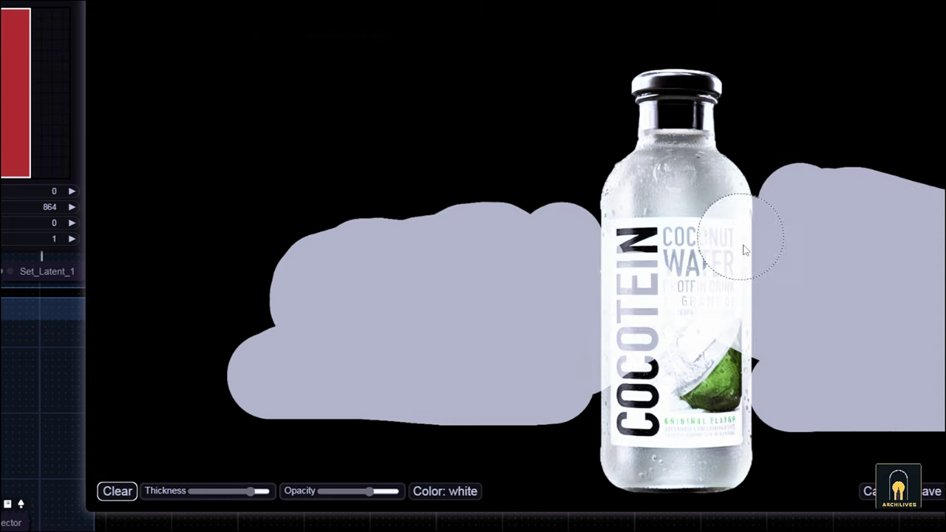
pyautogui.click(930, 492)
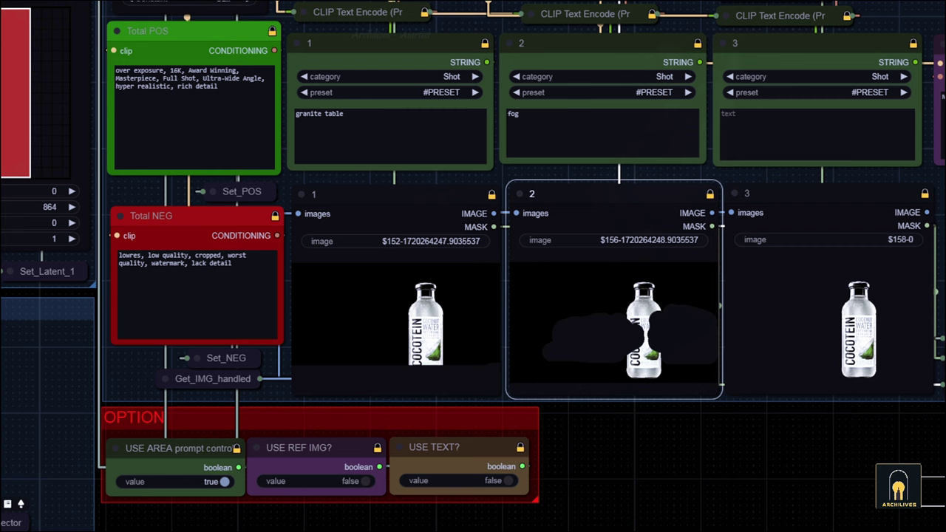
# Replace the second prompt's 'fog' with 'round marble sphere, plant pot, gift box'
pyautogui.click(570, 125)
pyautogui.hotkey('ctrl', 'a')
pyautogui.write('round marble sphere, plant pot, gift box')
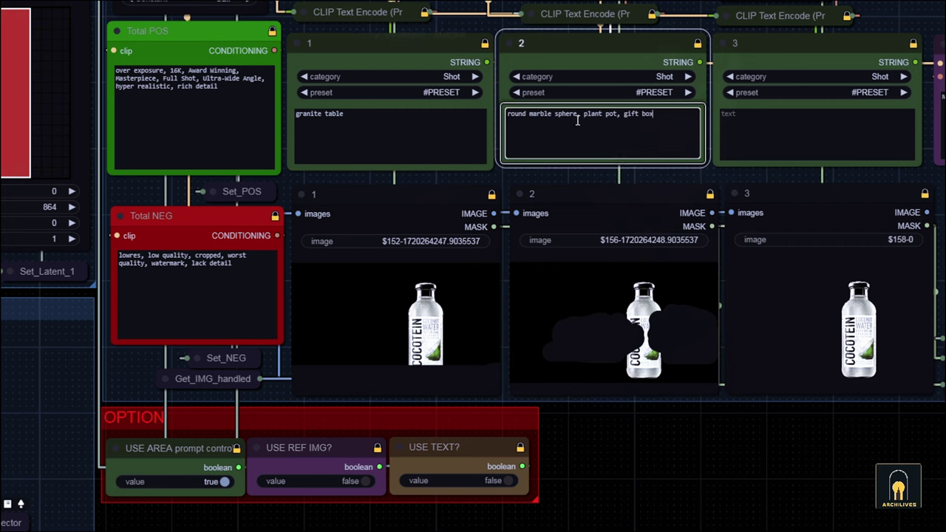
pyautogui.moveTo(766, 426); pyautogui.dragTo(585, 449)
# Mask the whole backdrop above the table line in bottle image 3 and save it
pyautogui.rightClick(635, 310)
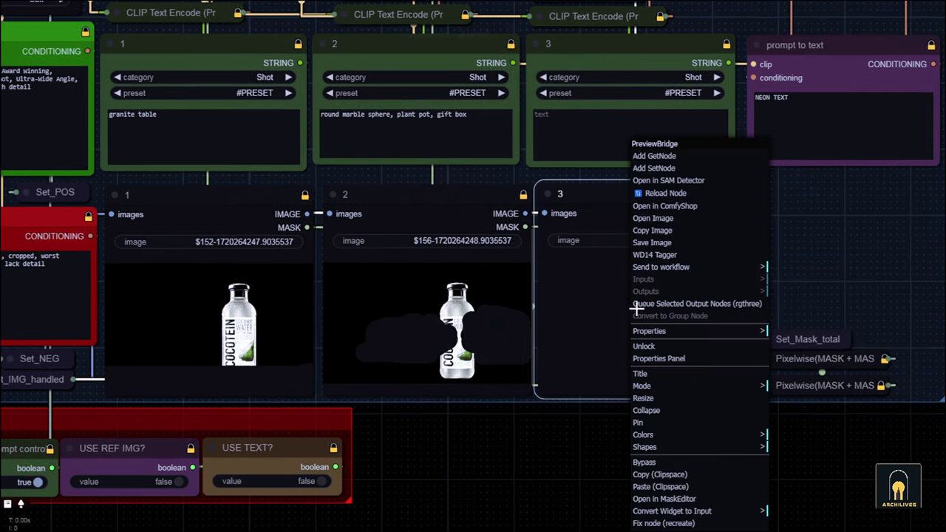
pyautogui.click(691, 498)
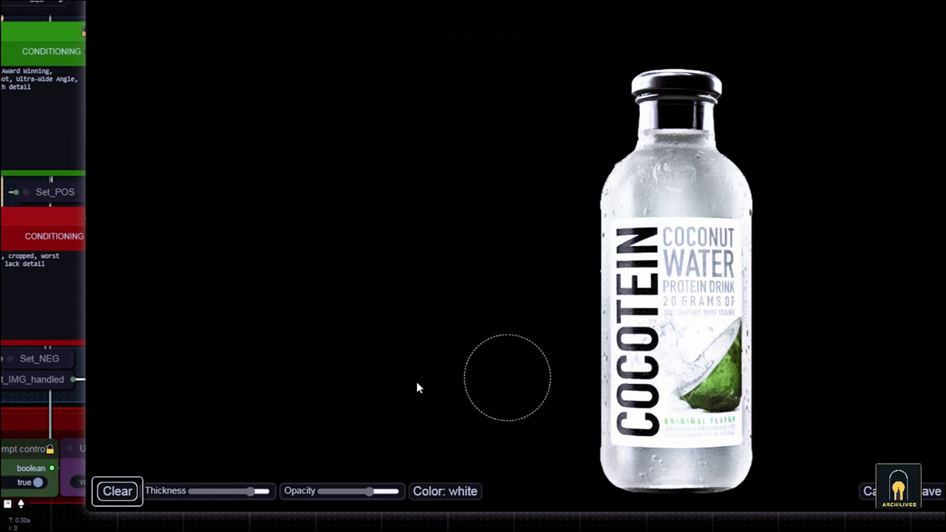
pyautogui.moveTo(139, 387)
pyautogui.mouseDown()
pyautogui.moveTo(124, 339)
pyautogui.moveTo(138, 29)
pyautogui.moveTo(887, 14)
pyautogui.moveTo(940, 162)
pyautogui.moveTo(943, 385)
pyautogui.moveTo(928, 52)
pyautogui.moveTo(414, 70)
pyautogui.moveTo(176, 57)
pyautogui.moveTo(274, 377)
pyautogui.moveTo(254, 232)
pyautogui.moveTo(196, 186)
pyautogui.moveTo(296, 222)
pyautogui.moveTo(127, 390)
pyautogui.moveTo(146, 411)
pyautogui.moveTo(910, 366)
pyautogui.moveTo(842, 113)
pyautogui.moveTo(846, 347)
pyautogui.moveTo(362, 303)
pyautogui.mouseUp()
pyautogui.moveTo(362, 303)
pyautogui.mouseDown()
pyautogui.moveTo(782, 228)
pyautogui.moveTo(355, 214)
pyautogui.mouseUp()
pyautogui.moveTo(355, 214)
pyautogui.mouseDown()
pyautogui.moveTo(836, 249)
pyautogui.moveTo(498, 204)
pyautogui.moveTo(493, 148)
pyautogui.moveTo(543, 99)
pyautogui.moveTo(792, 258)
pyautogui.mouseUp()
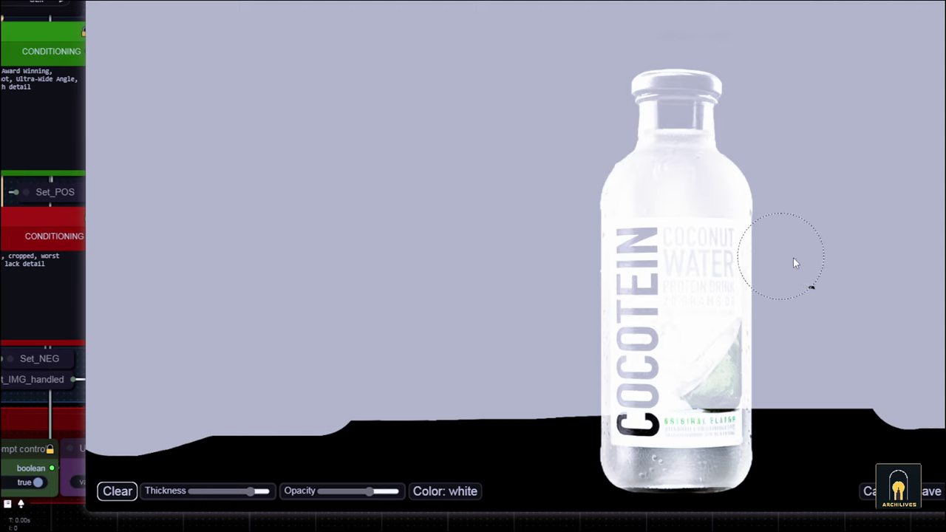
pyautogui.moveTo(217, 458)
pyautogui.mouseDown()
pyautogui.moveTo(813, 473)
pyautogui.moveTo(760, 443)
pyautogui.moveTo(74, 451)
pyautogui.mouseUp()
pyautogui.click(929, 491)
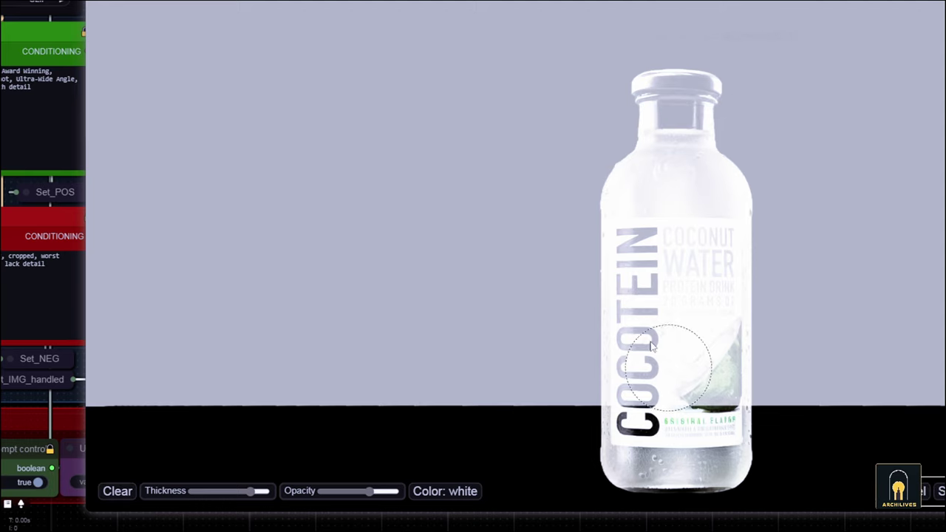
# Reopen the third image node in MaskEditor and paint a stroke from lower left toward the bottle
pyautogui.scroll(2, 623, 467)
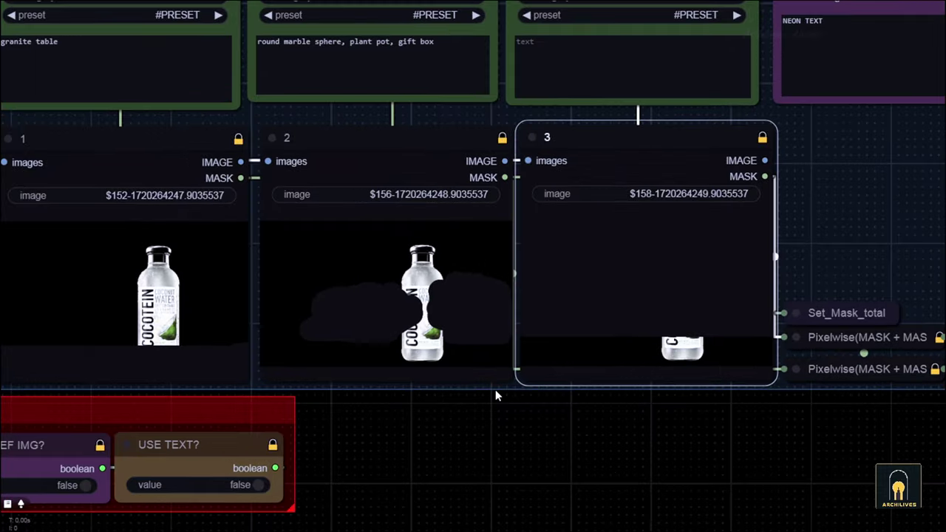
pyautogui.rightClick(596, 285)
pyautogui.click(623, 499)
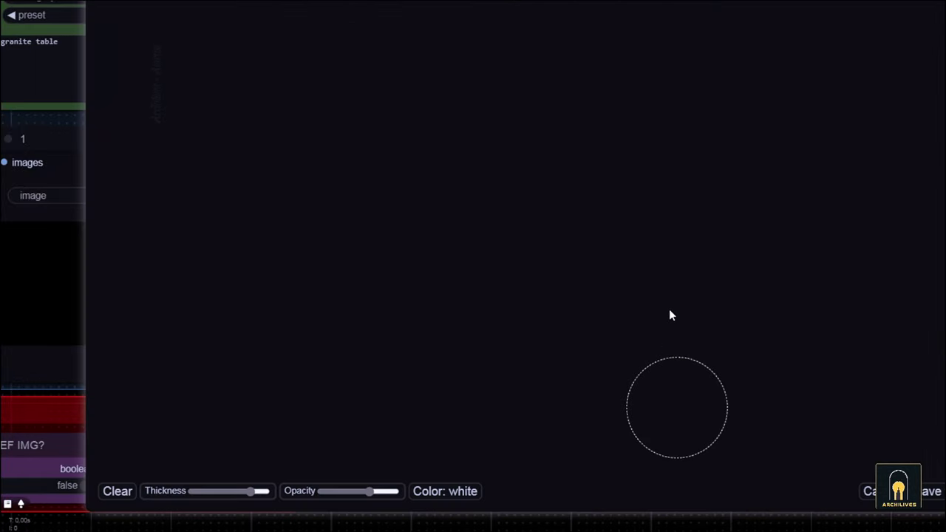
pyautogui.moveTo(432, 382)
pyautogui.mouseDown()
pyautogui.moveTo(549, 376)
pyautogui.moveTo(538, 333)
pyautogui.moveTo(566, 313)
pyautogui.moveTo(648, 397)
pyautogui.moveTo(746, 348)
pyautogui.moveTo(784, 385)
pyautogui.moveTo(732, 244)
pyautogui.moveTo(619, 268)
pyautogui.moveTo(472, 391)
pyautogui.moveTo(621, 391)
pyautogui.moveTo(520, 421)
pyautogui.mouseUp()
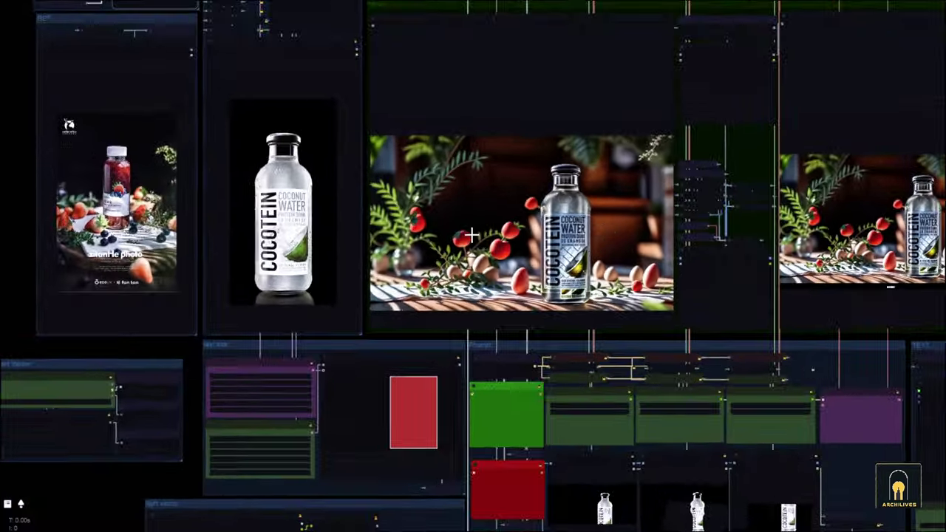
# Zoom out and reposition the canvas to overview the full workflow with the berry-and-fern render
pyautogui.scroll(-10, 383, 414)
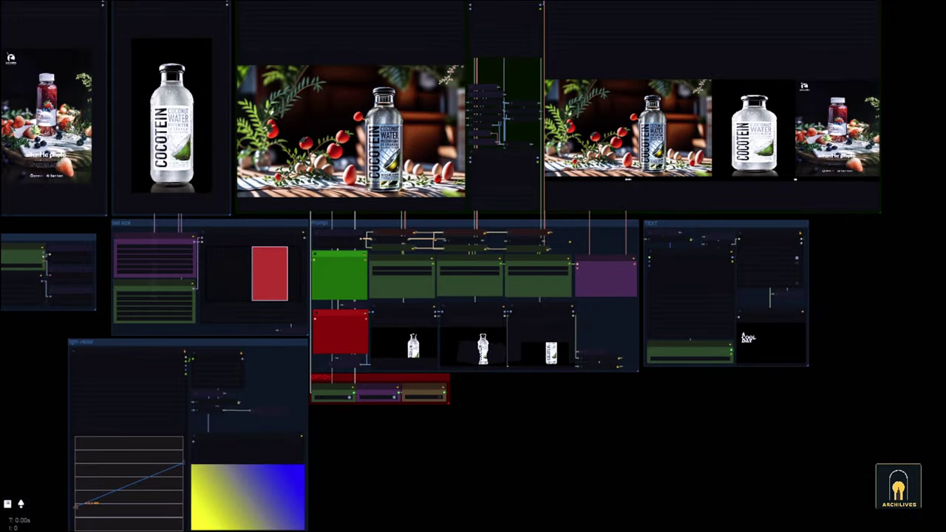
pyautogui.scroll(-5, 599, 432)
pyautogui.moveTo(603, 438); pyautogui.dragTo(601, 464)
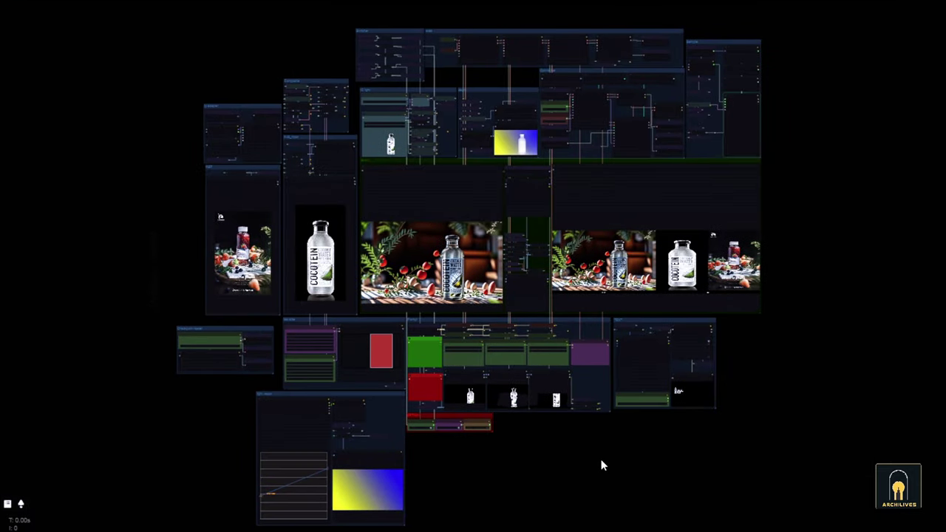